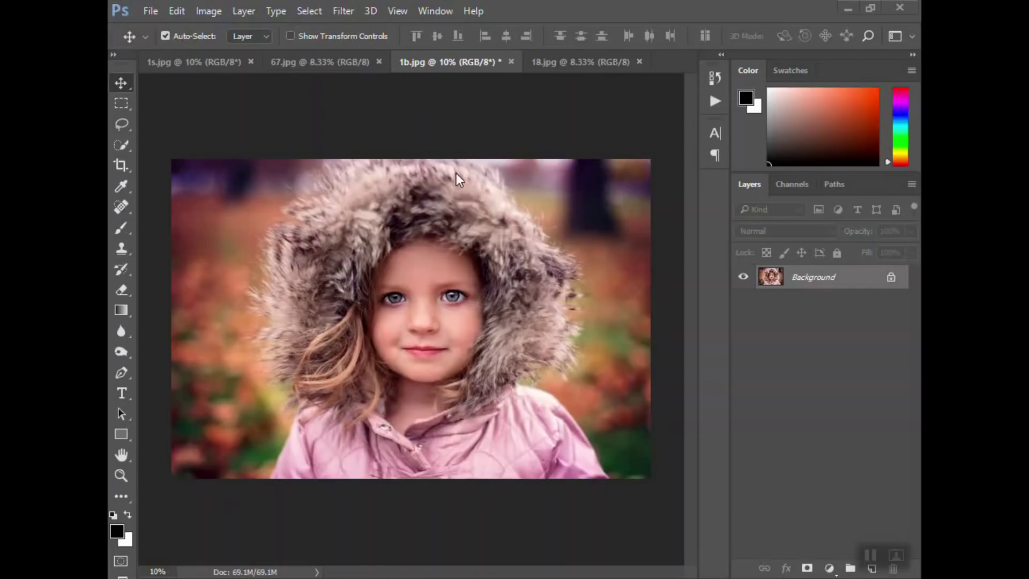
Review the finished example 1s.jpg, the original portrait 1b.jpg and the snow overlay images 67.jpg and 18.jpg
left_click(198, 60)
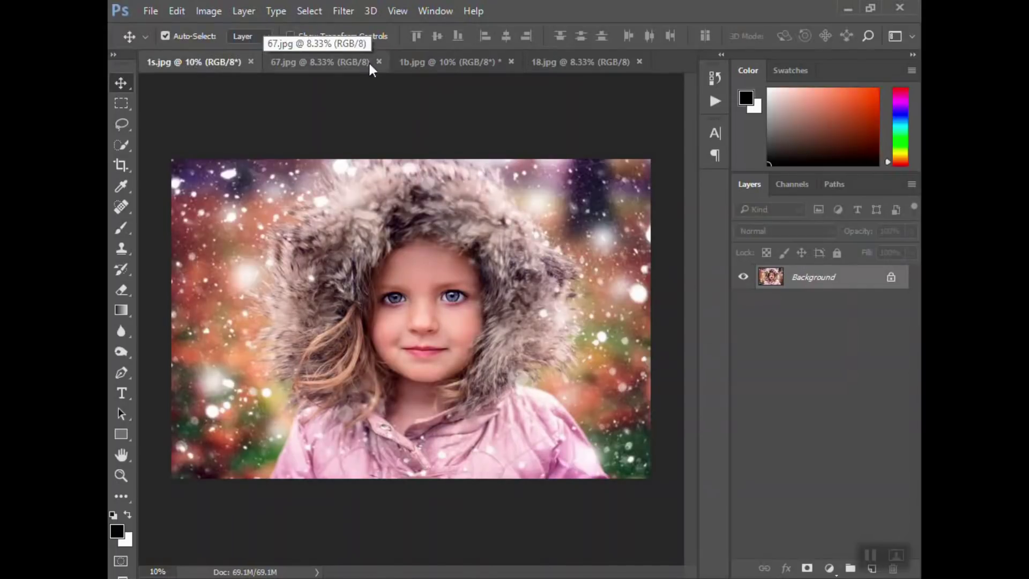
left_click(458, 62)
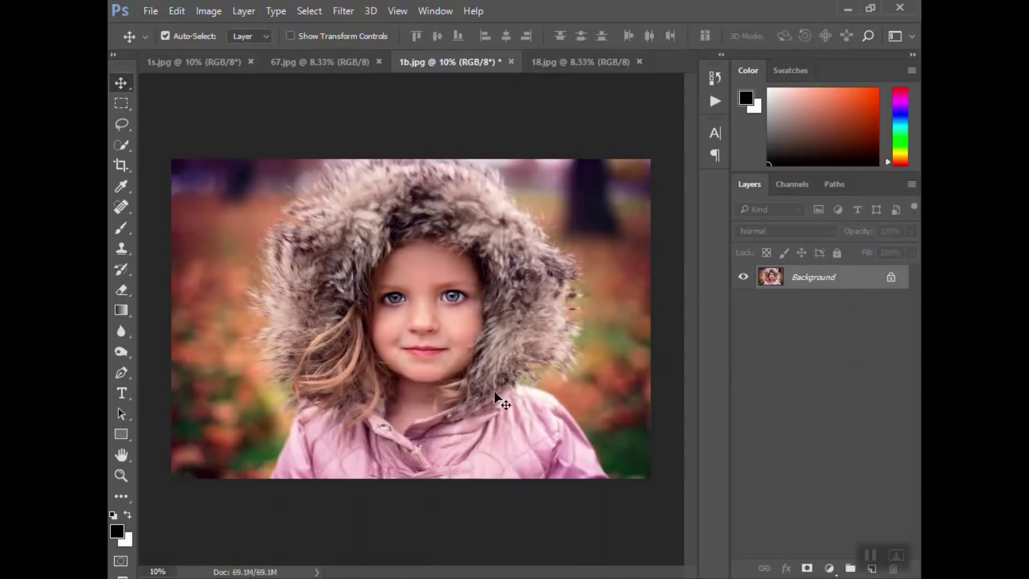
left_click(151, 11)
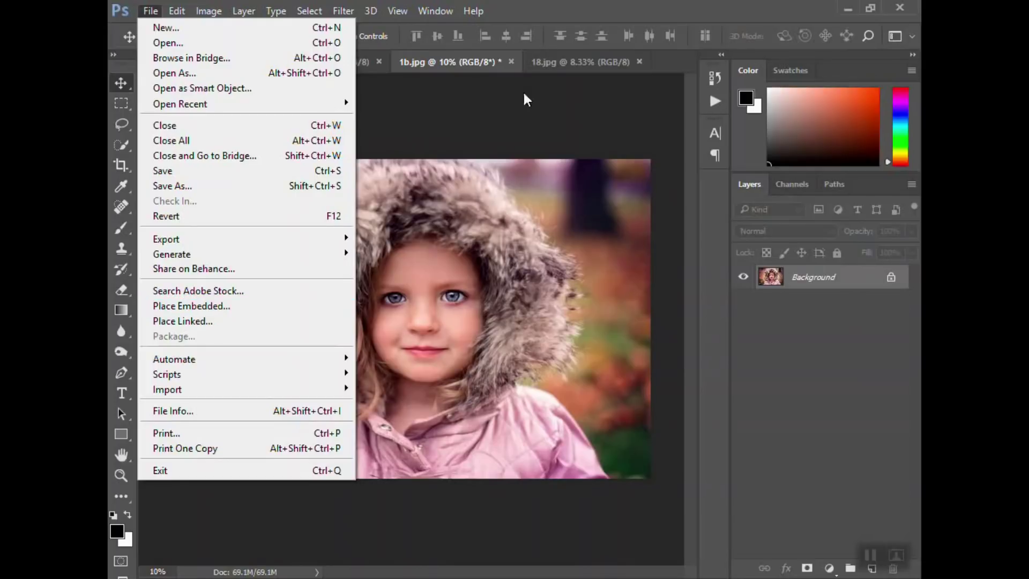
left_click(549, 113)
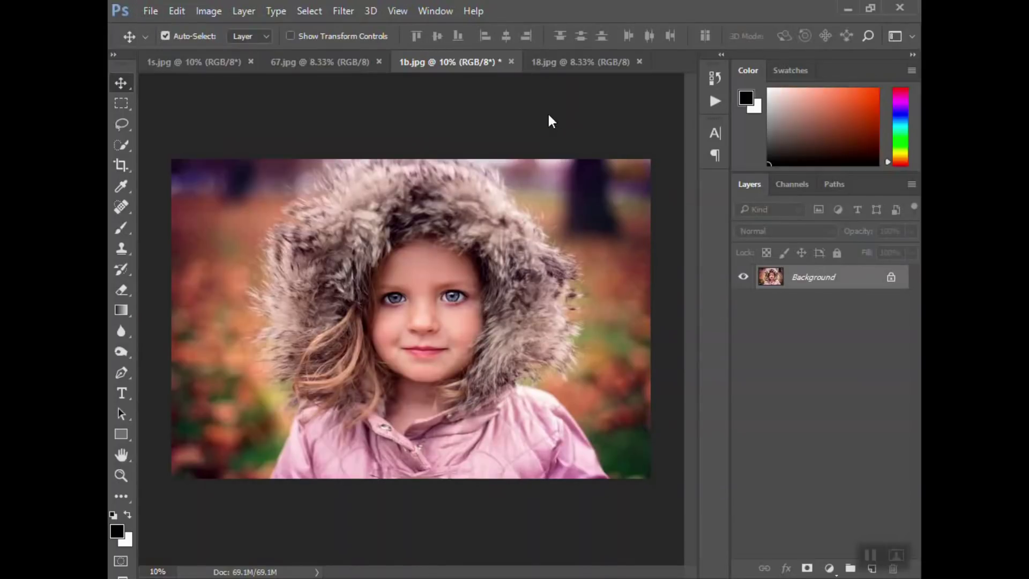
left_click(339, 66)
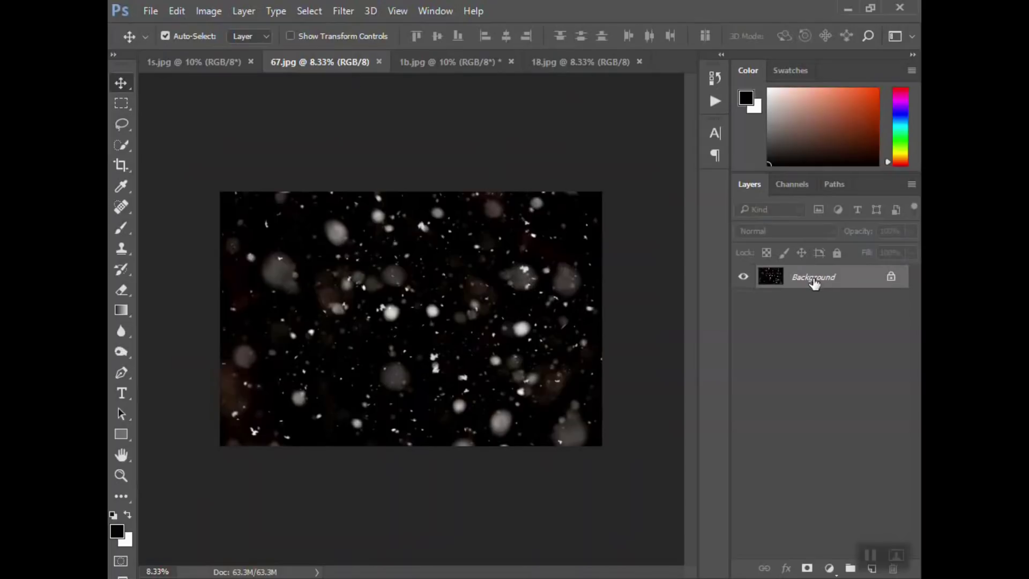
left_click(571, 63)
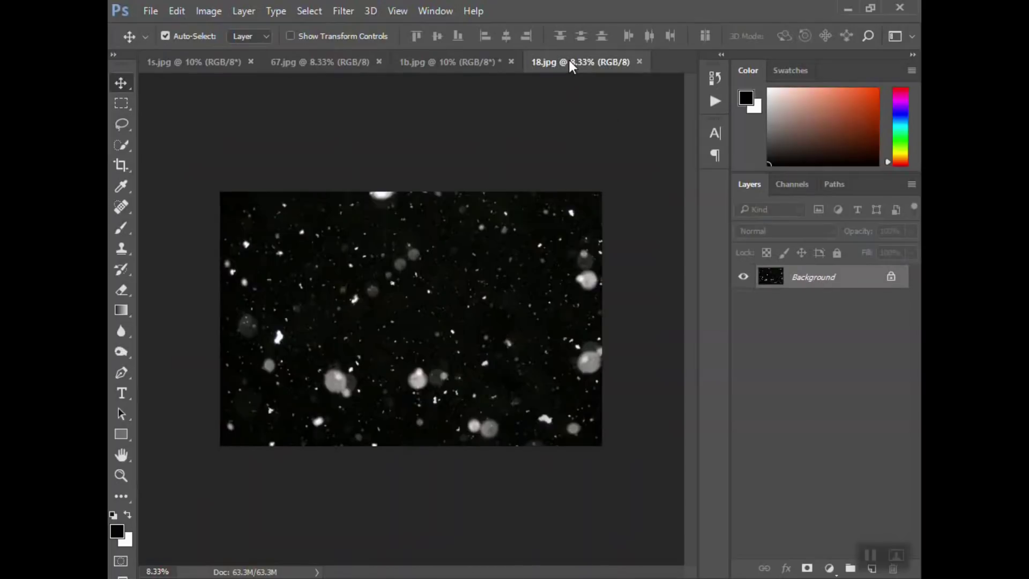
left_click(354, 62)
Copy the snow overlay layer from 18.jpg into the portrait 1b.jpg, accepting the colour profile conversion
left_click(596, 62)
left_click_drag(816, 279, 494, 324)
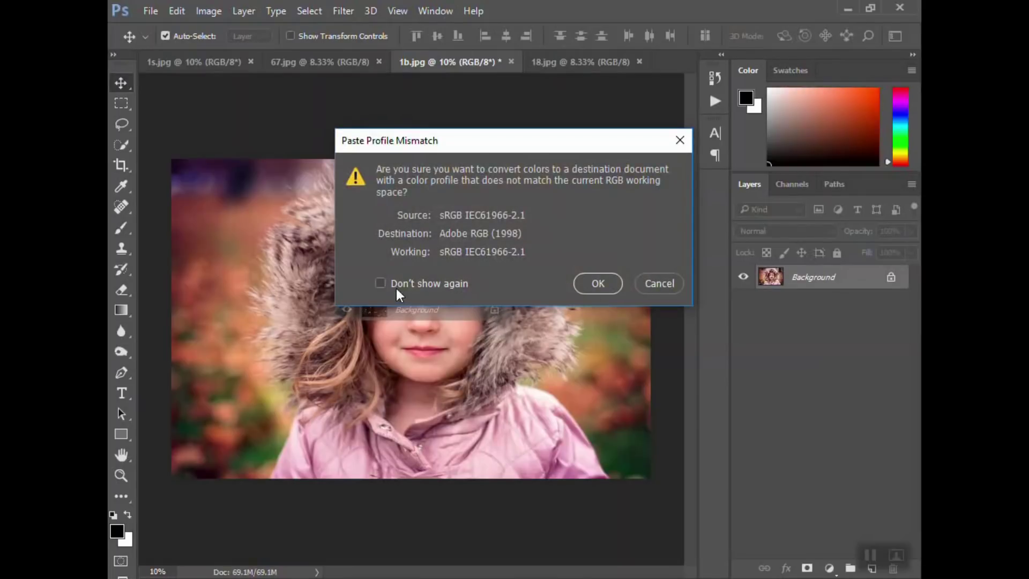
left_click(599, 284)
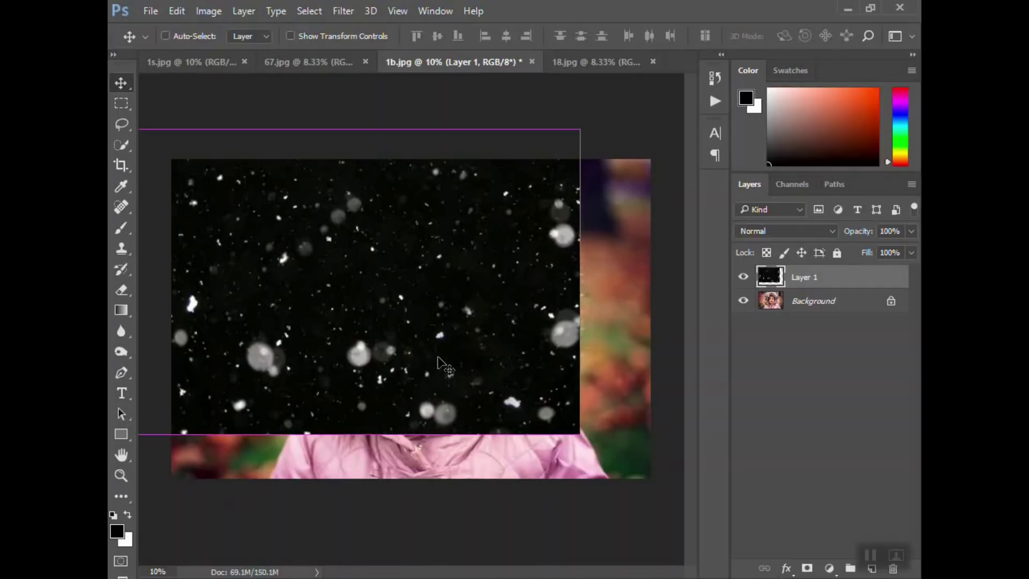
Enlarge and reposition the snow overlay with Free Transform so that it covers the whole portrait
key("ctrl+t")
left_click_drag(574, 436, 603, 449)
left_click_drag(547, 386, 594, 412)
key("Return")
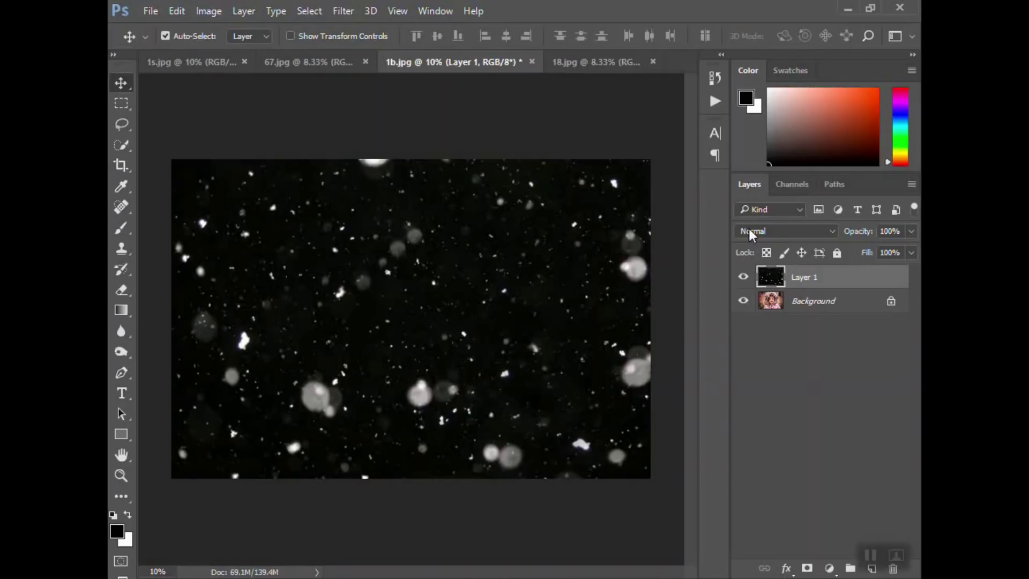
Set the blend mode of the snow overlay on Layer 1 to Screen
left_click(772, 231)
left_click(793, 231)
left_click(792, 230)
left_click(793, 230)
left_click(782, 232)
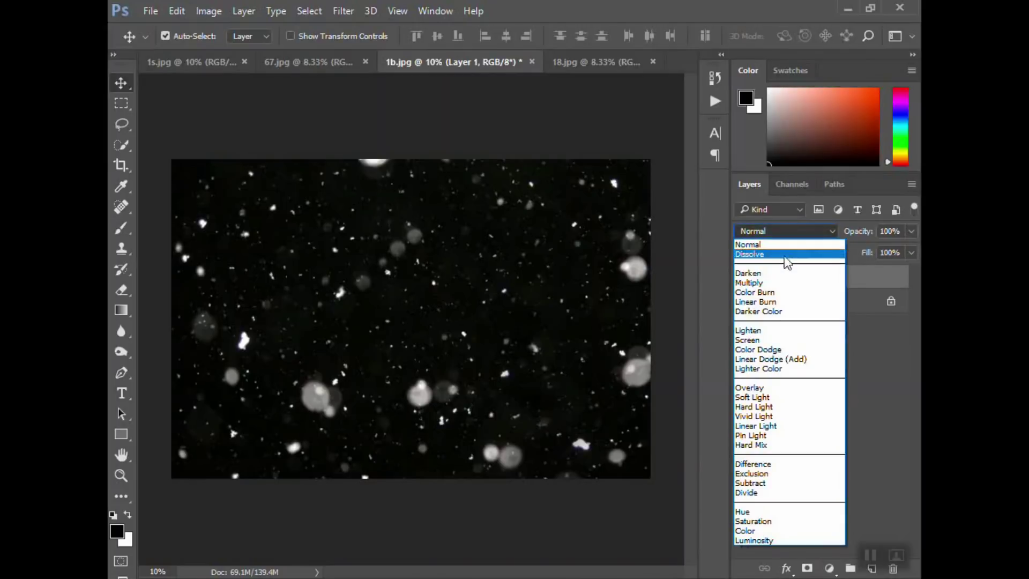
left_click(773, 340)
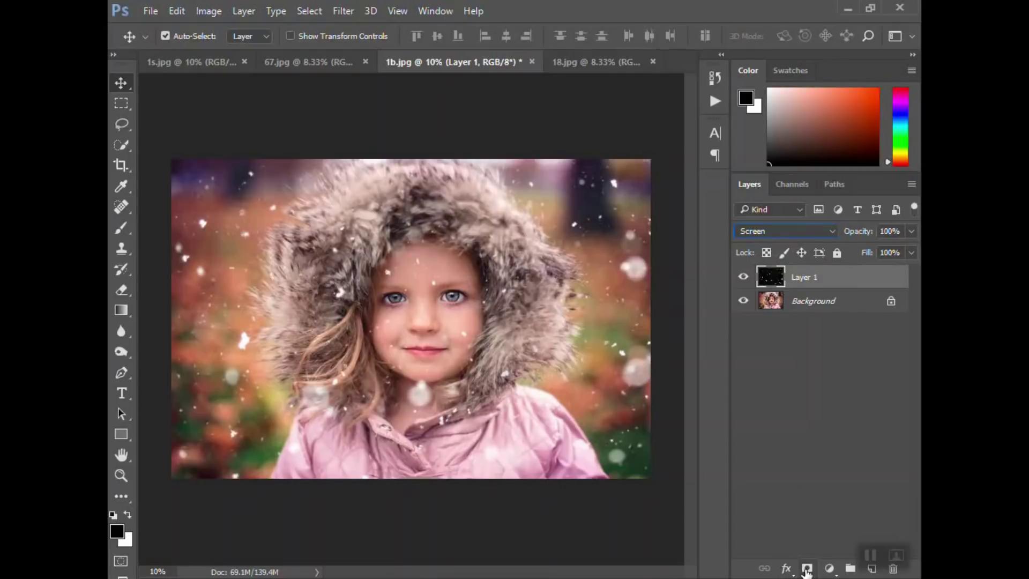
Add a mask to Layer 1 and paint black over the girl's face with a 1200 px brush to hide the snow
left_click(807, 570)
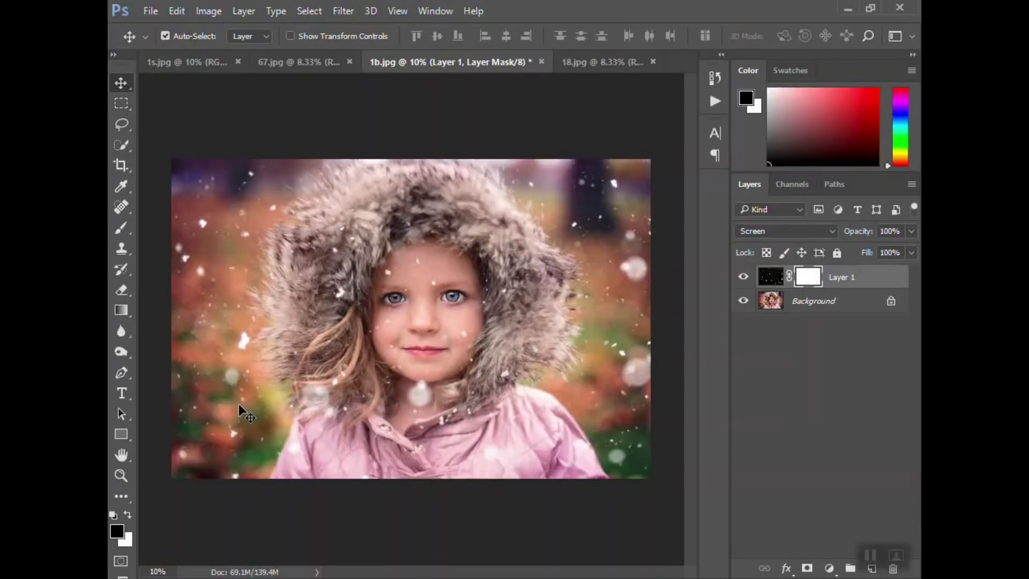
key("b")
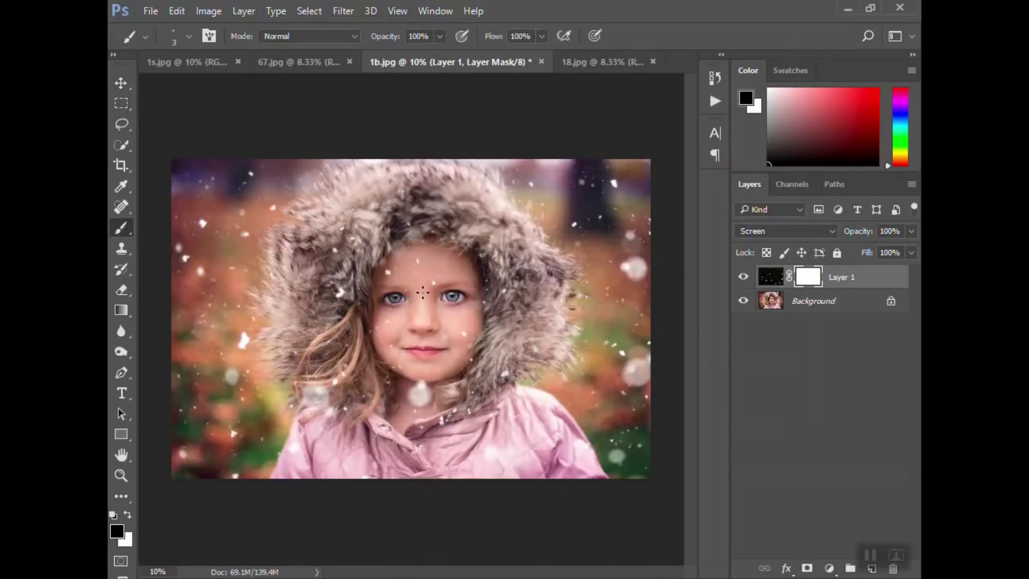
key("bracketright")
key("bracketright")
key("bracketright")
key("bracketright")
key("bracketright")
key("bracketright")
key("bracketright")
key("bracketright")
key("bracketright")
key("bracketright")
key("bracketright")
key("bracketright")
key("bracketright")
key("bracketright")
key("bracketright")
key("bracketright")
key("bracketright")
key("bracketright")
key("bracketright")
key("bracketright")
left_click(415, 292)
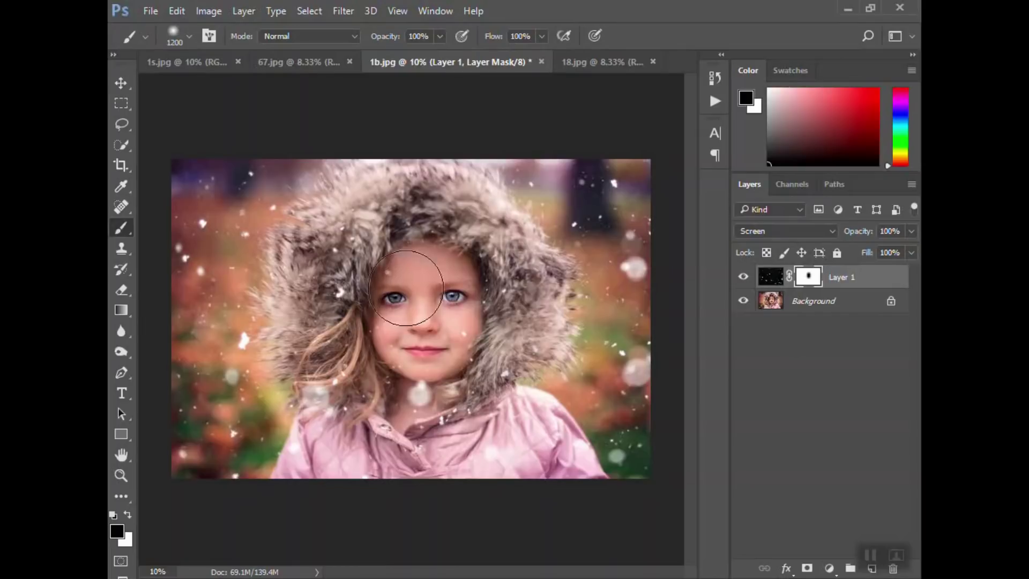
mouse_move(406, 288)
left_mouse_down()
mouse_move(415, 308)
mouse_move(424, 291)
mouse_move(426, 347)
mouse_move(447, 297)
mouse_move(443, 360)
mouse_move(432, 345)
mouse_move(425, 381)
left_mouse_up()
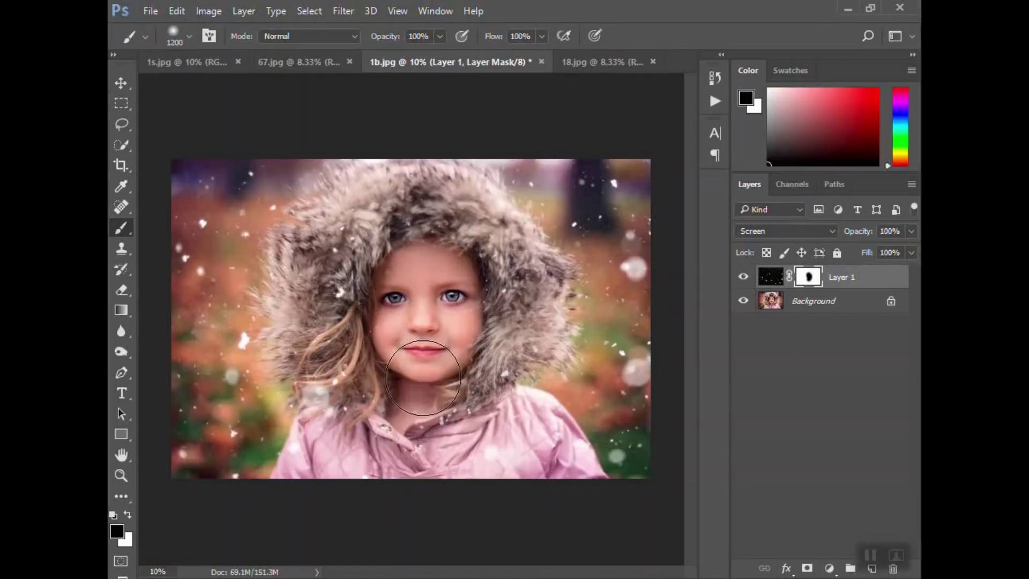
Lower the brush opacity to 13% and paint the Layer 1 mask around the face and hood to thin the snow there
left_click(440, 36)
left_click_drag(409, 54, 376, 56)
left_click(370, 258)
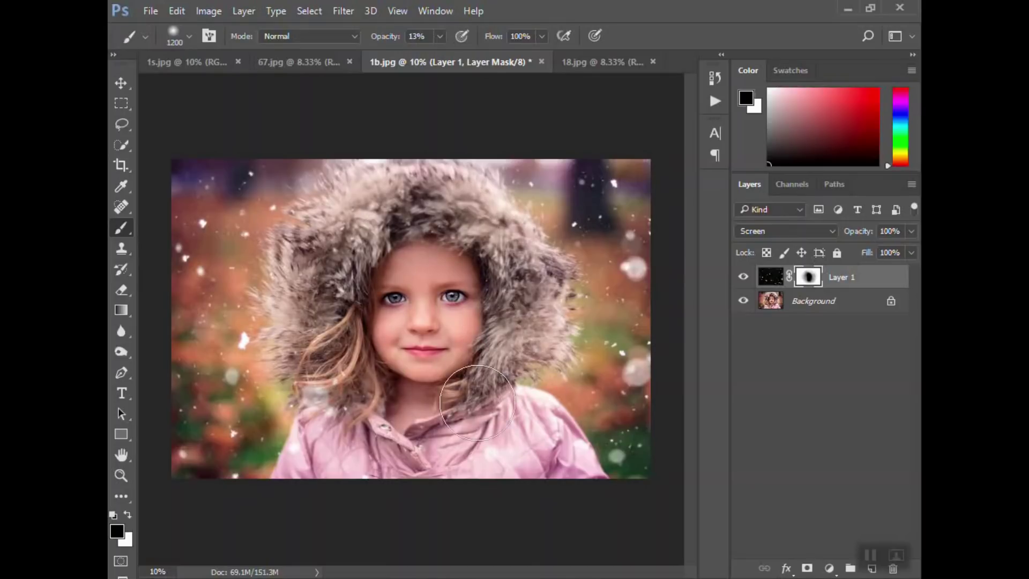
left_click_drag(515, 279, 524, 275)
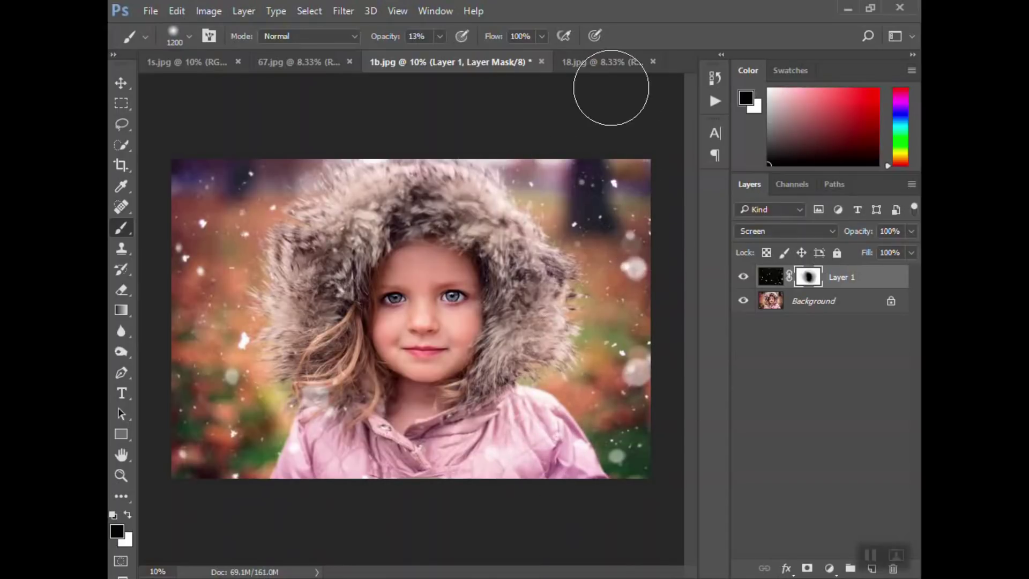
Copy the snow overlay layer from 67.jpg into the portrait 1b.jpg, accepting the colour profile conversion
left_click(593, 63)
left_click(294, 63)
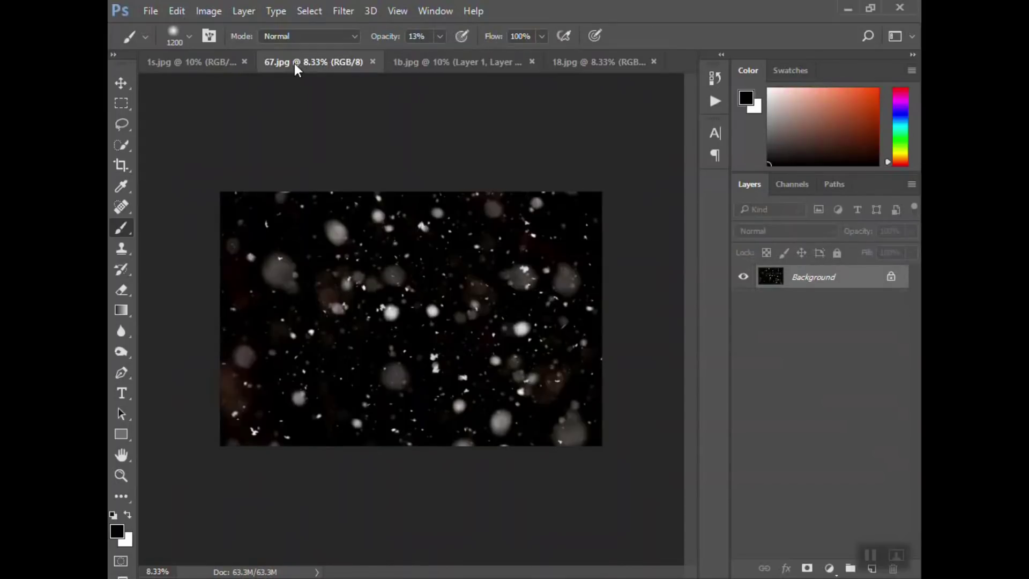
left_click(595, 62)
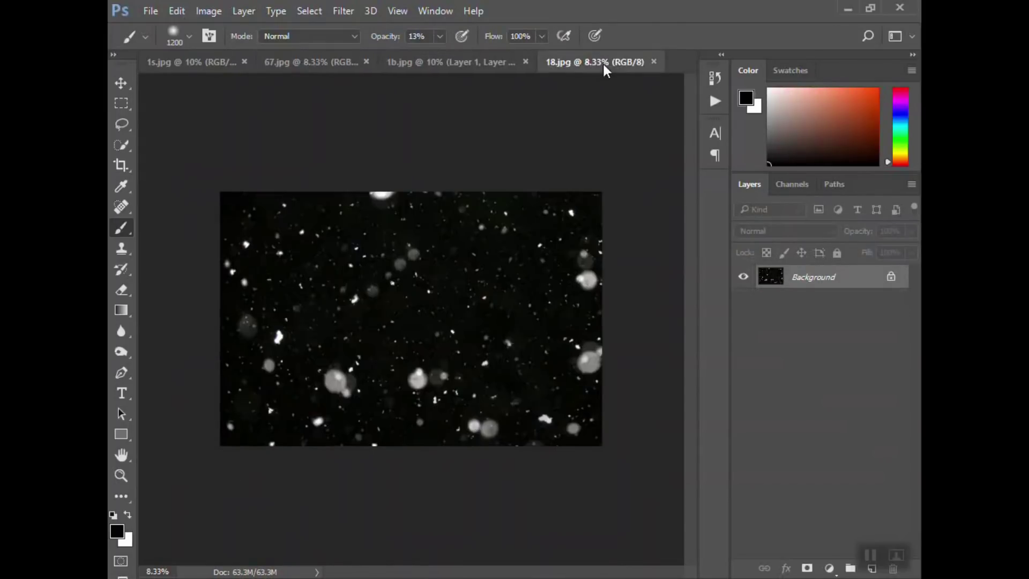
left_click(318, 60)
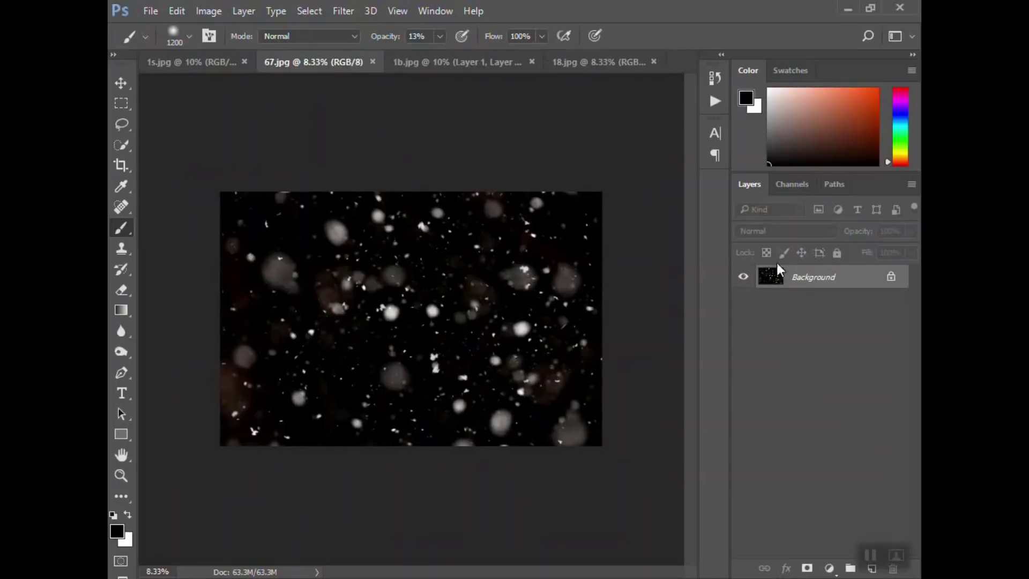
left_click_drag(777, 262, 456, 271)
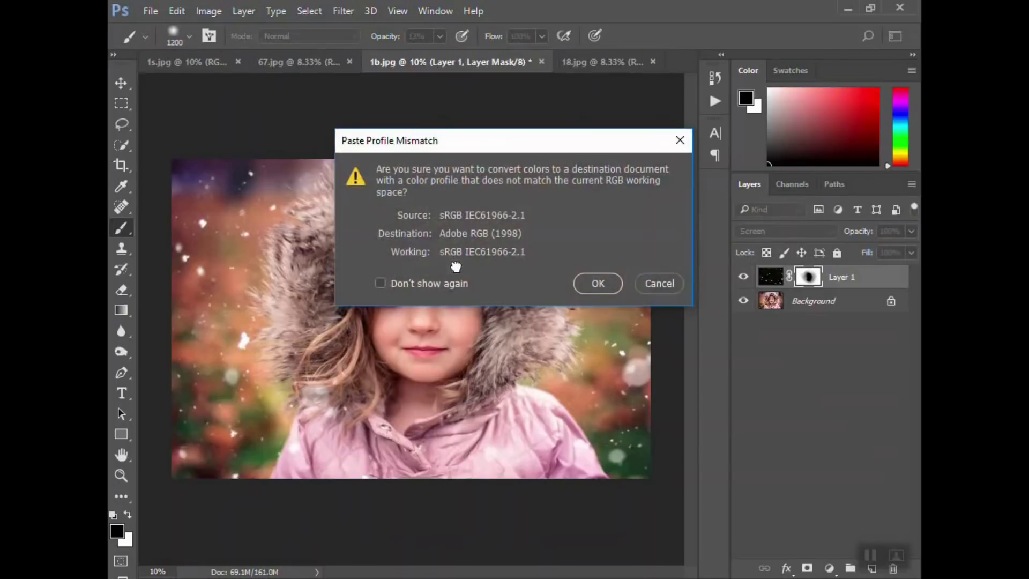
left_click(598, 284)
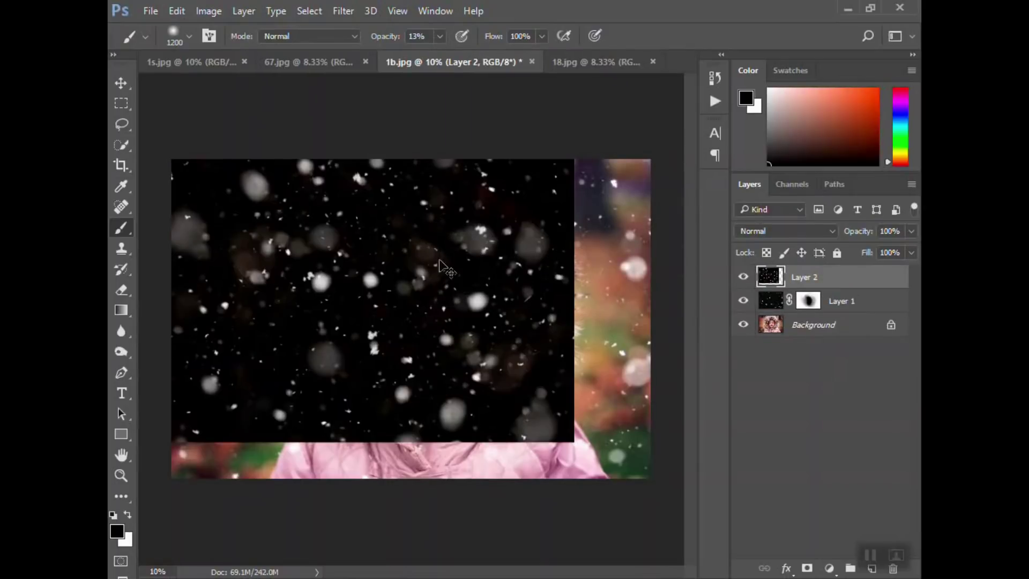
Move and scale the 67.jpg snow overlay to cover the whole portrait, and set its blend mode to Screen
key("v")
mouse_move(439, 264)
left_mouse_down()
mouse_move(477, 292)
mouse_move(490, 284)
left_mouse_up()
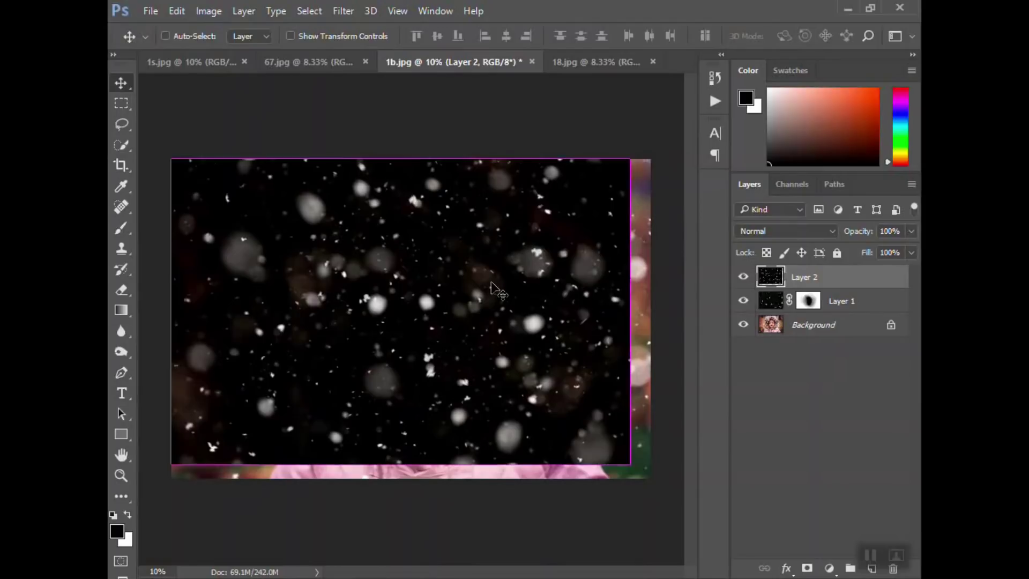
key("ctrl+t")
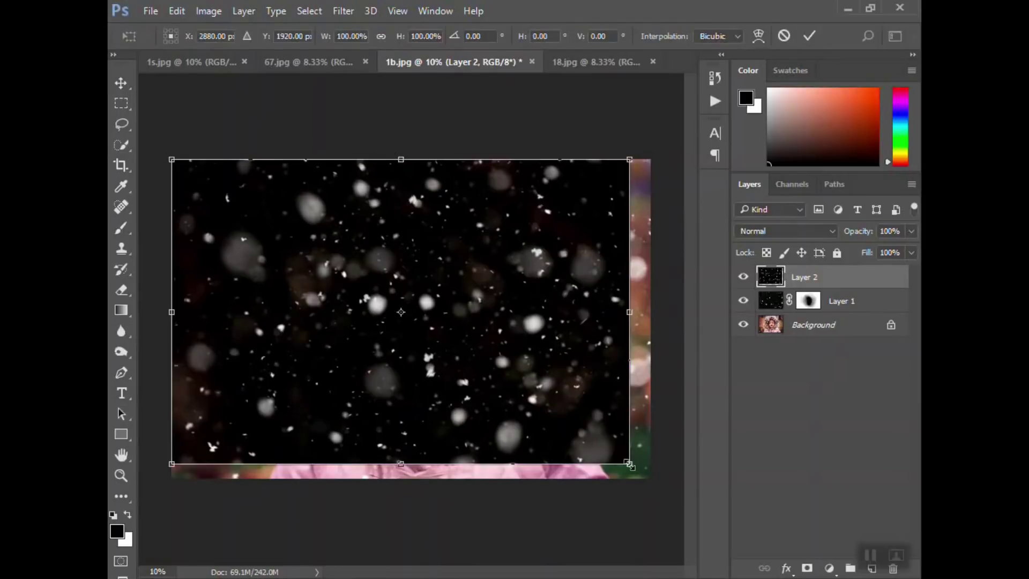
left_click_drag(630, 465, 653, 475)
key("Return")
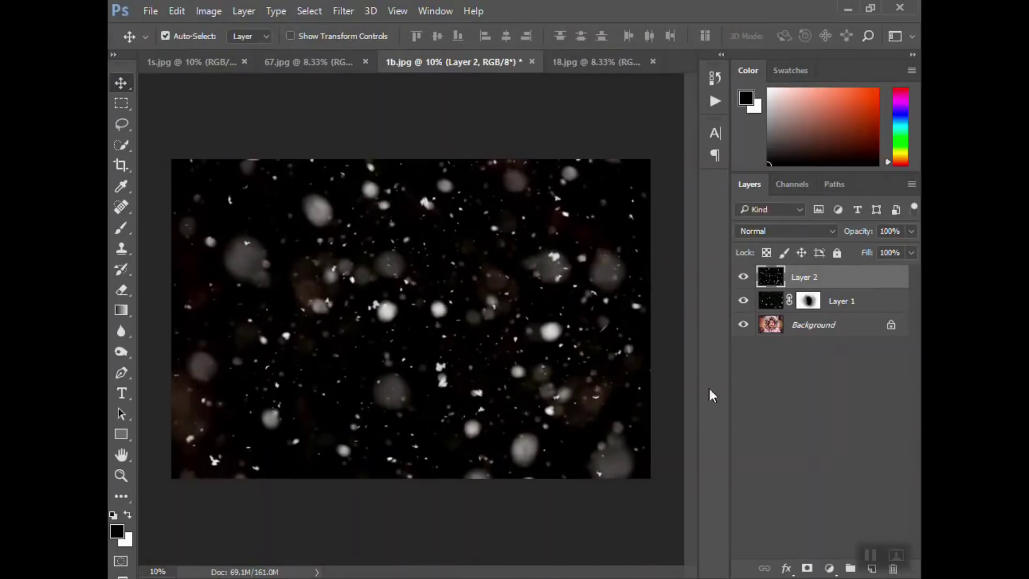
left_click(802, 233)
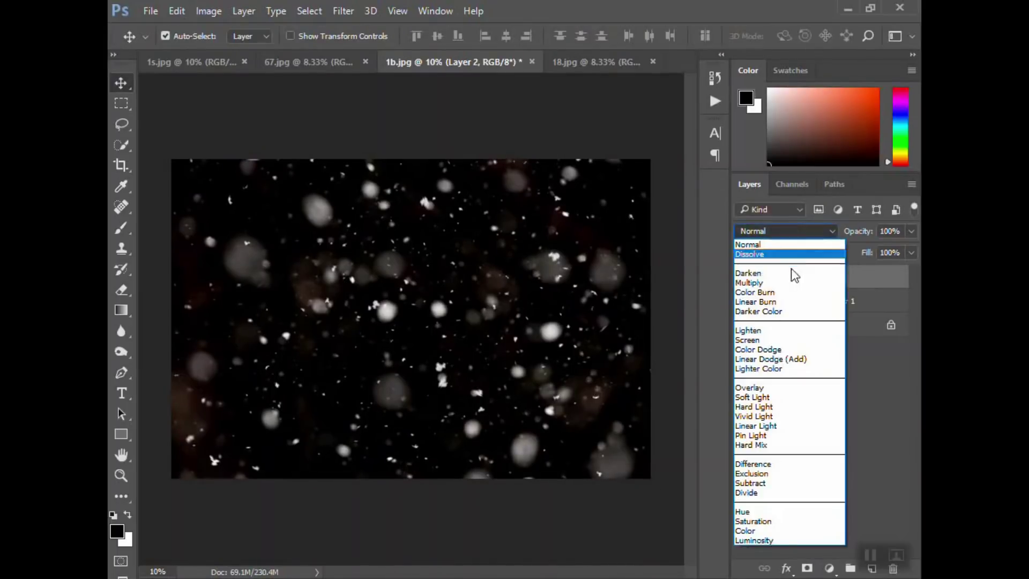
left_click(768, 339)
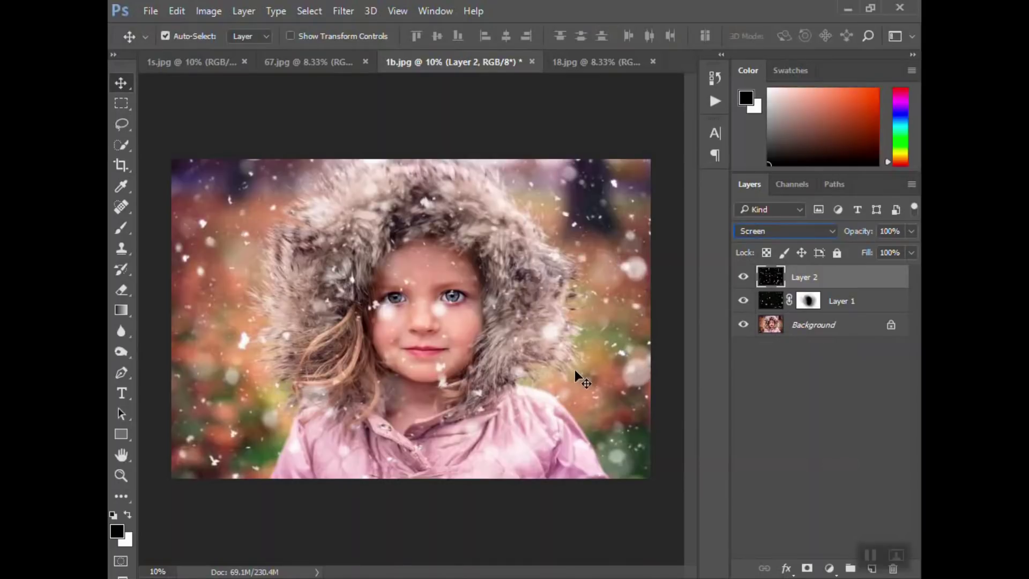
Add a mask to Layer 2 and paint black over the girl's face at 13% brush opacity to remove the snow
left_click(771, 300)
left_click(771, 279)
left_click(807, 568)
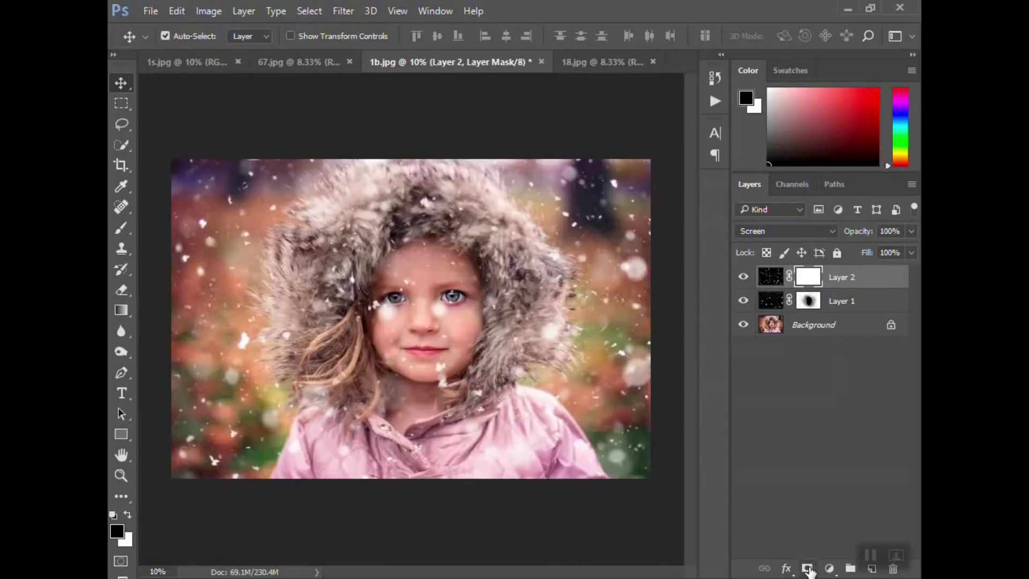
key("b")
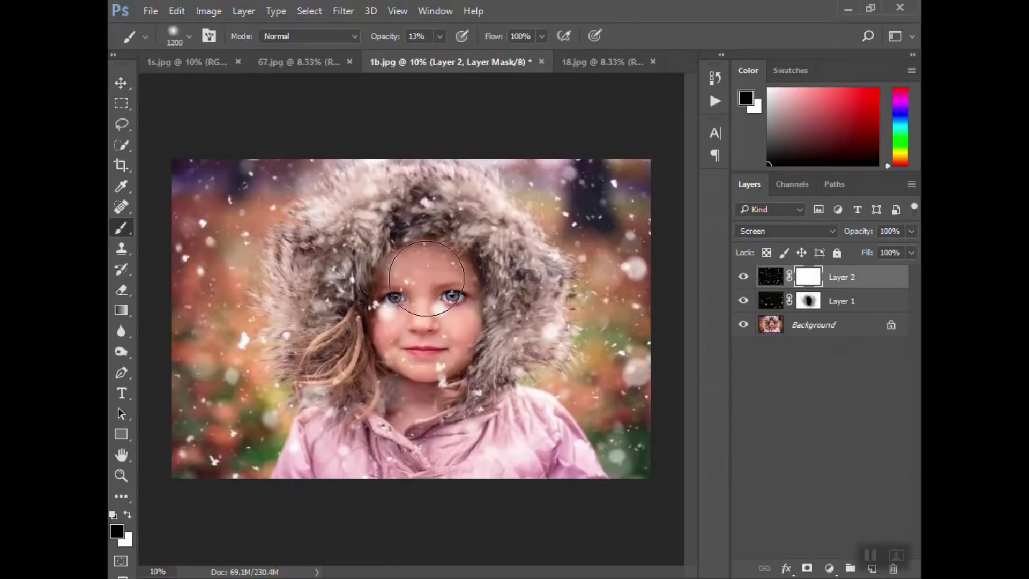
mouse_move(400, 303)
left_mouse_down()
mouse_move(429, 289)
mouse_move(460, 297)
mouse_move(418, 280)
mouse_move(392, 293)
mouse_move(404, 290)
mouse_move(423, 373)
mouse_move(411, 375)
mouse_move(421, 373)
mouse_move(415, 389)
mouse_move(437, 369)
mouse_move(420, 387)
mouse_move(456, 373)
mouse_move(442, 392)
mouse_move(459, 365)
mouse_move(430, 398)
mouse_move(454, 384)
mouse_move(457, 366)
mouse_move(435, 389)
mouse_move(380, 409)
mouse_move(367, 385)
mouse_move(391, 416)
mouse_move(382, 337)
mouse_move(403, 321)
mouse_move(397, 306)
mouse_move(411, 324)
mouse_move(393, 302)
mouse_move(404, 309)
mouse_move(404, 293)
mouse_move(397, 298)
mouse_move(441, 271)
mouse_move(467, 358)
left_mouse_up()
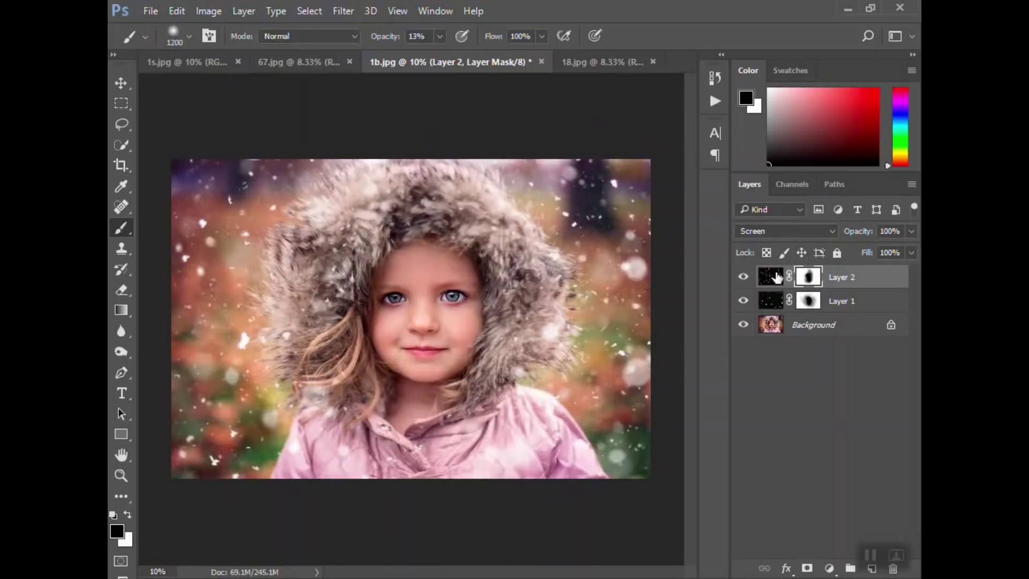
Copy the 18.jpg snow overlay into the portrait again as a third snow layer, accepting the colour profile conversion
left_click(584, 63)
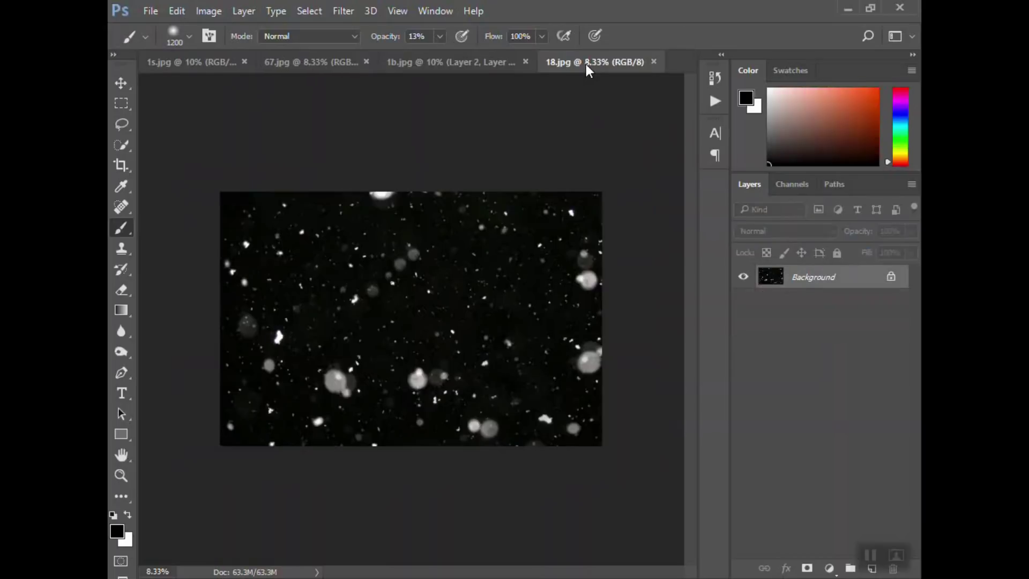
left_click(320, 63)
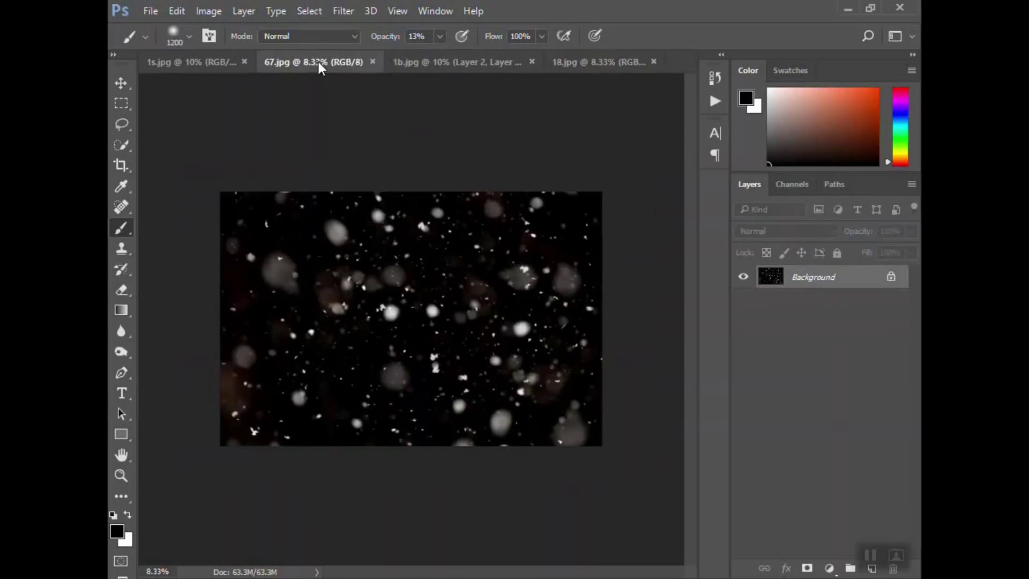
left_click(590, 62)
left_click_drag(590, 62, 567, 68)
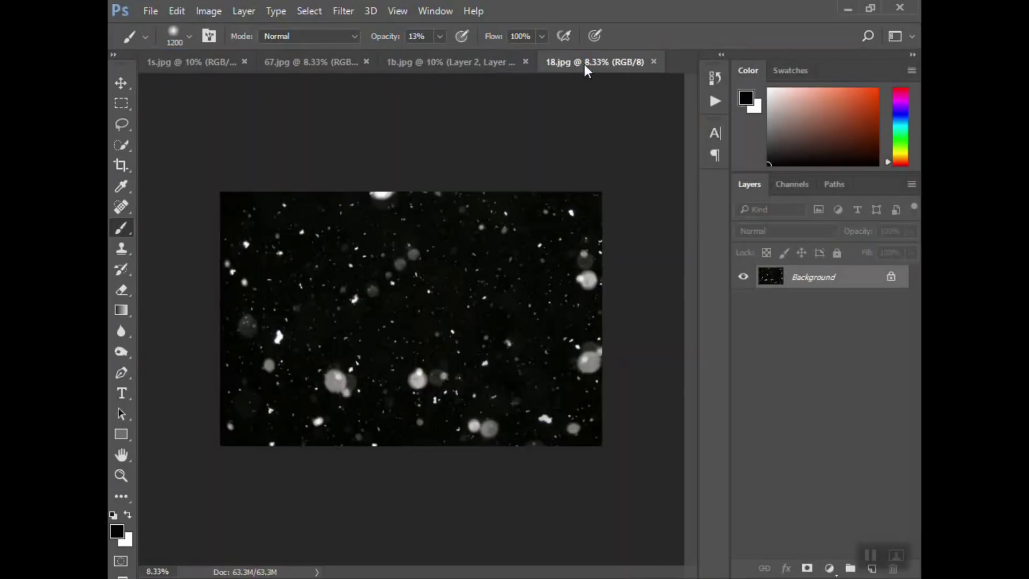
left_click(467, 62)
left_click(571, 59)
left_click_drag(820, 280, 431, 335)
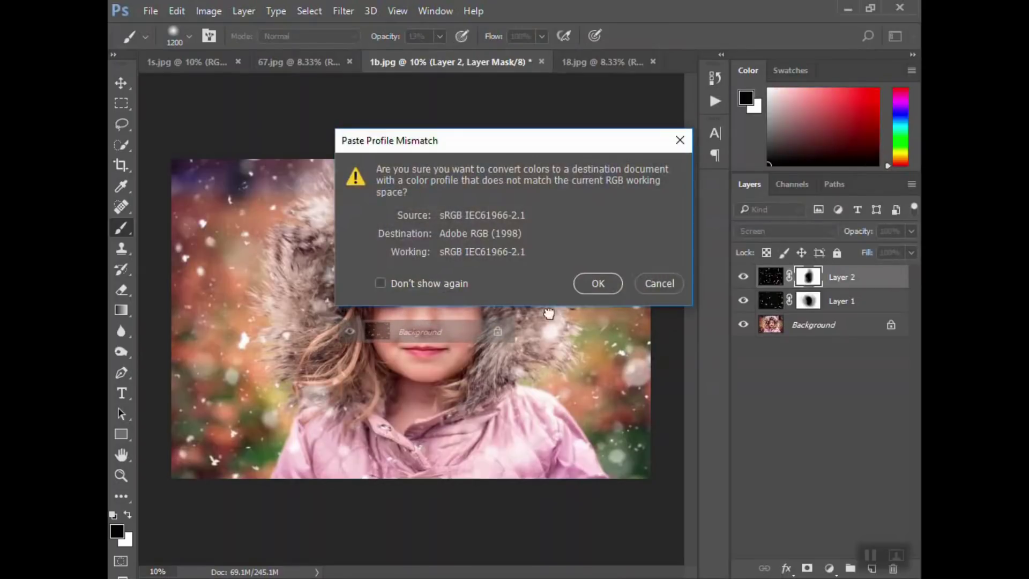
left_click(609, 284)
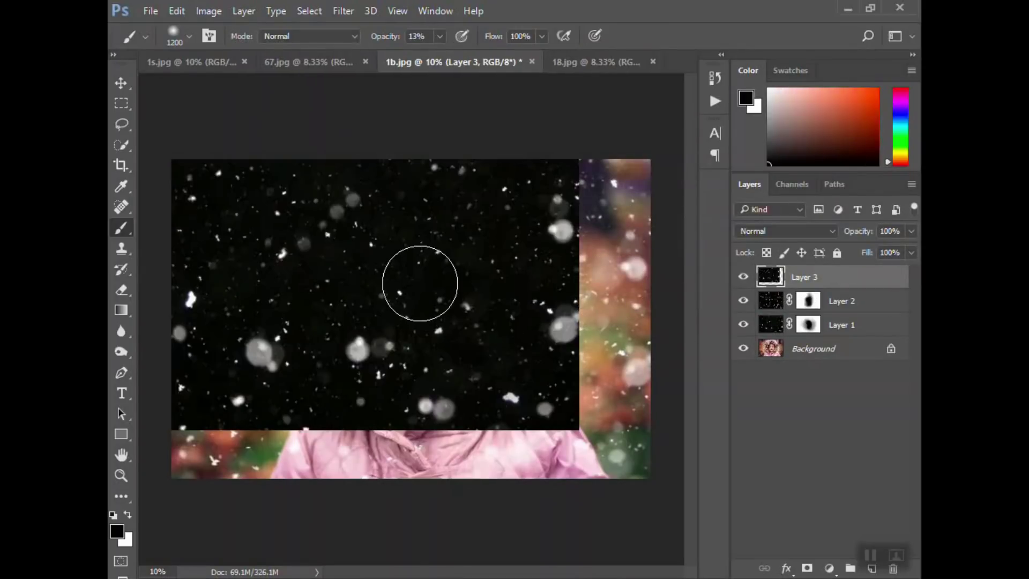
Move and scale Layer 3 to about 104.5%, stretching its height slightly so the snow covers the whole portrait
key("v")
mouse_move(419, 283)
left_mouse_down()
mouse_move(486, 315)
mouse_move(471, 310)
left_mouse_up()
key("ctrl+t")
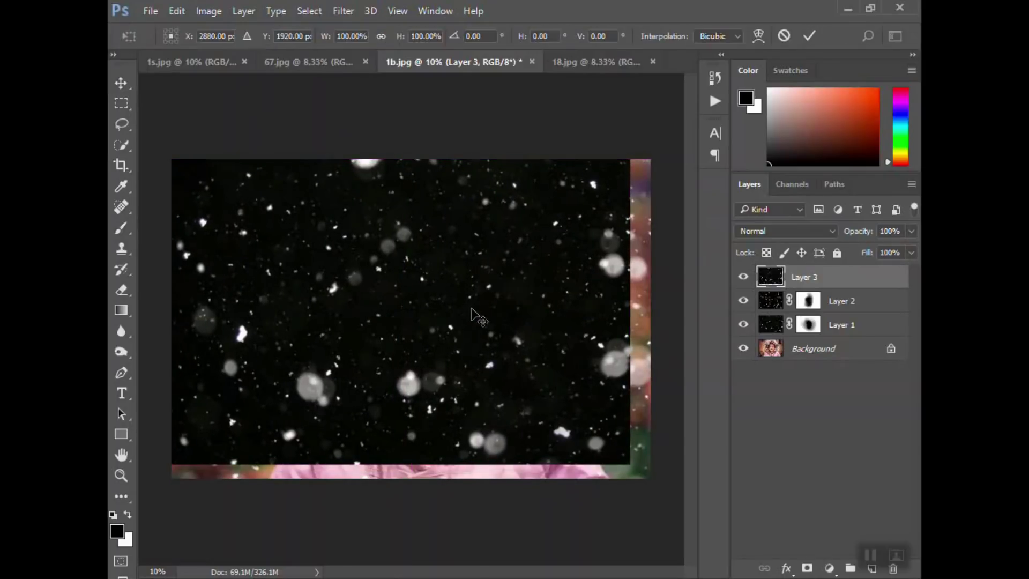
left_click_drag(627, 462, 648, 476)
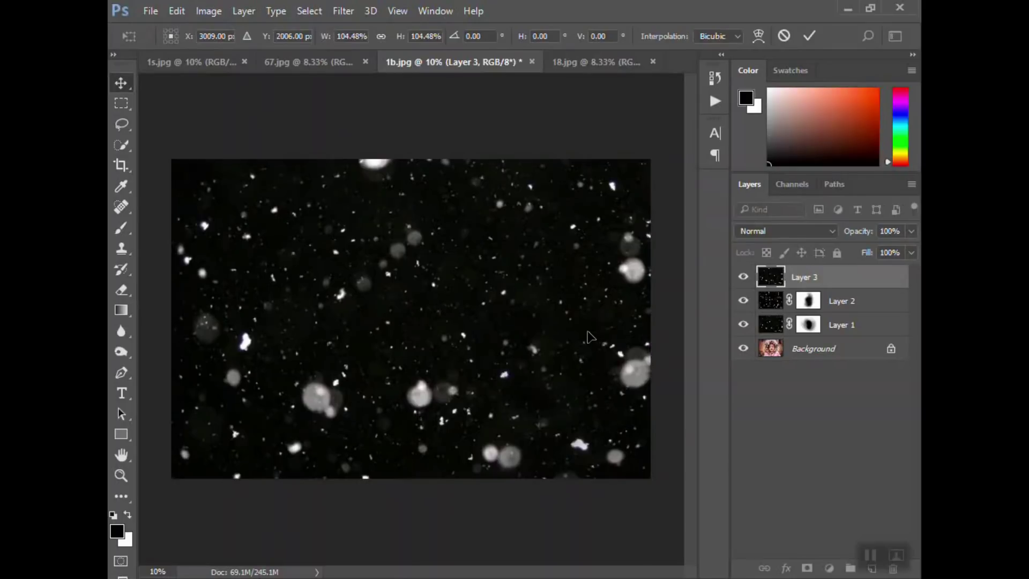
key("Return")
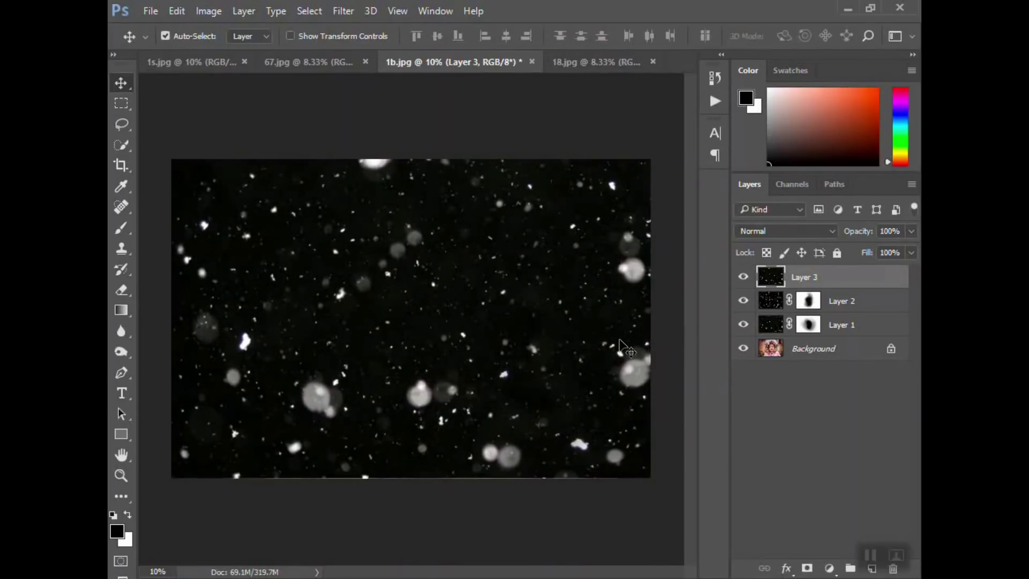
key("shift+Down")
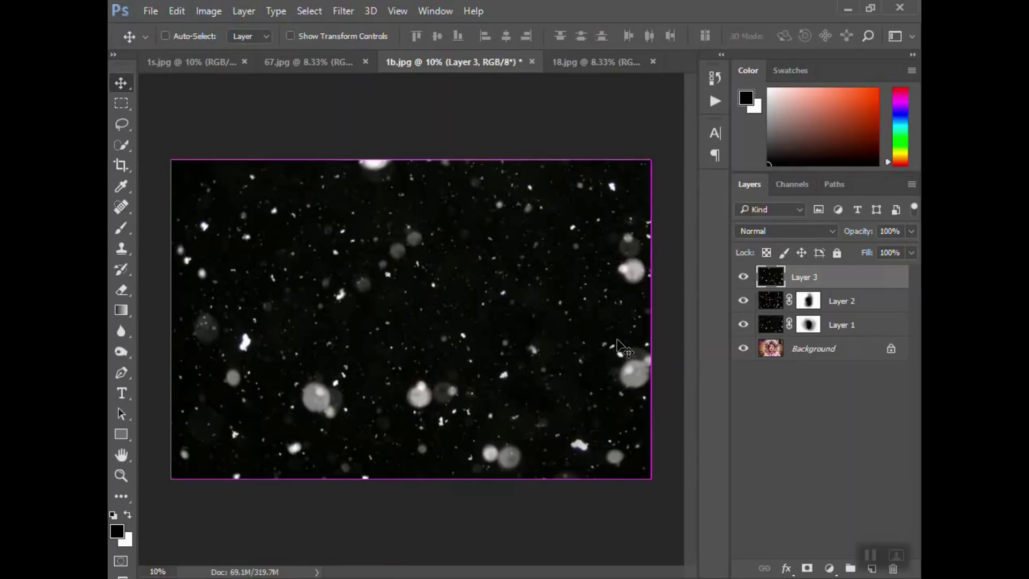
key("ctrl+t")
left_click_drag(438, 158, 438, 153)
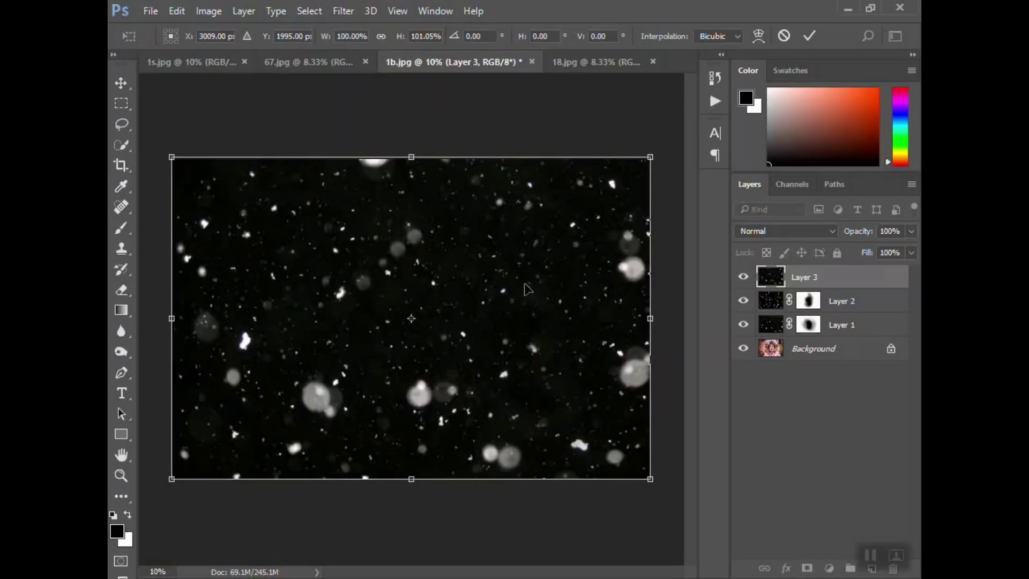
Enlarge Layer 3 to about 212% width and 214% height, reposition it over the portrait, and set its blend mode to Screen
left_click_drag(520, 302, 386, 180)
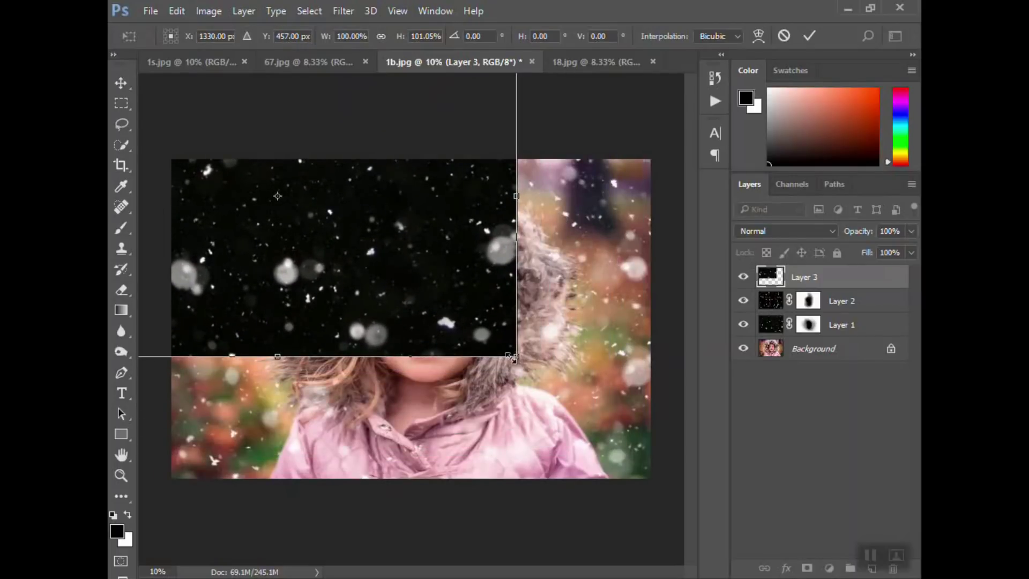
left_click_drag(516, 356, 752, 517)
left_click_drag(485, 316, 274, 125)
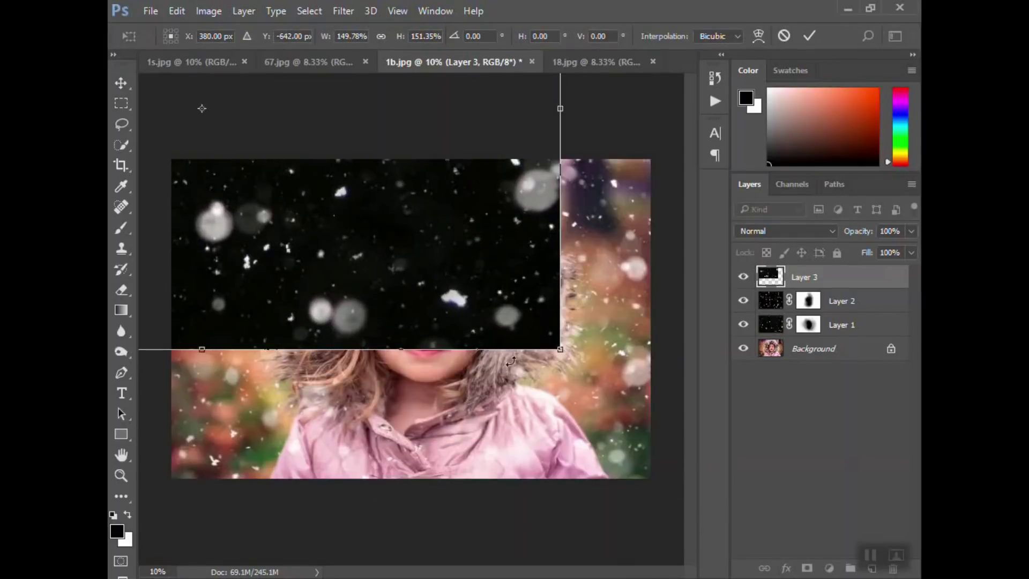
left_click_drag(560, 347, 725, 529)
left_click_drag(535, 301, 419, 223)
left_click_drag(639, 404, 721, 491)
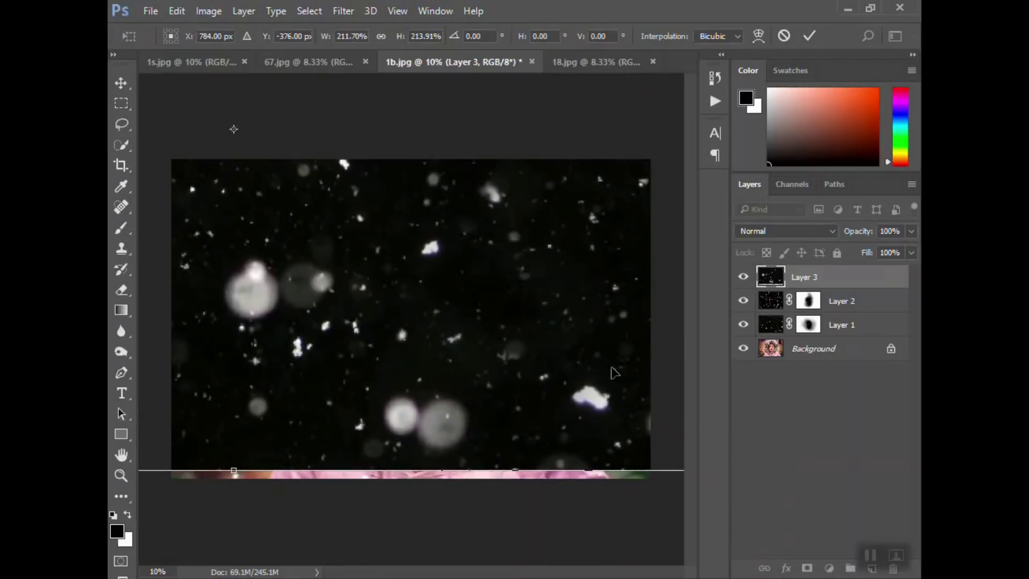
left_click_drag(614, 373, 536, 395)
key("Return")
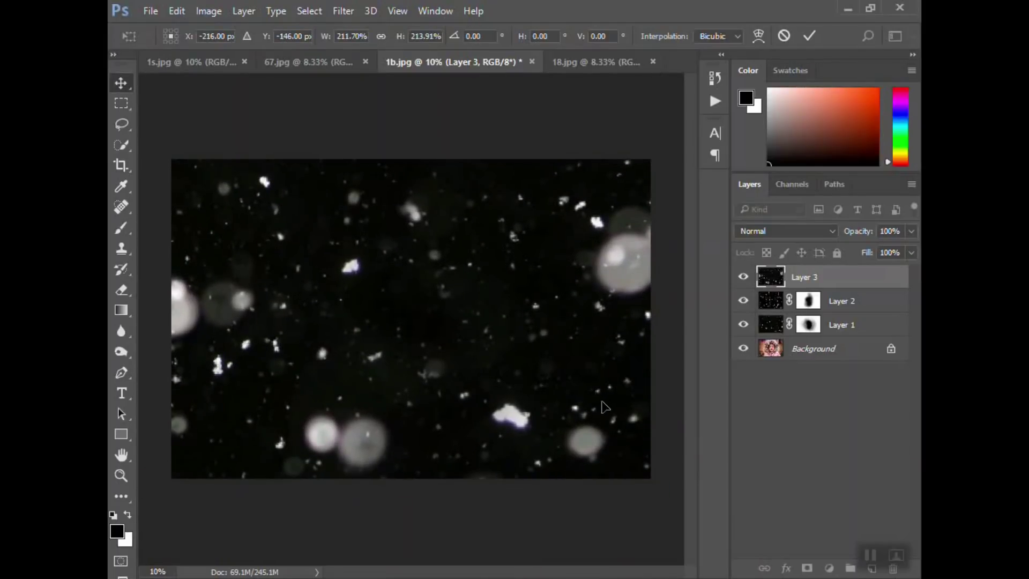
left_click(771, 231)
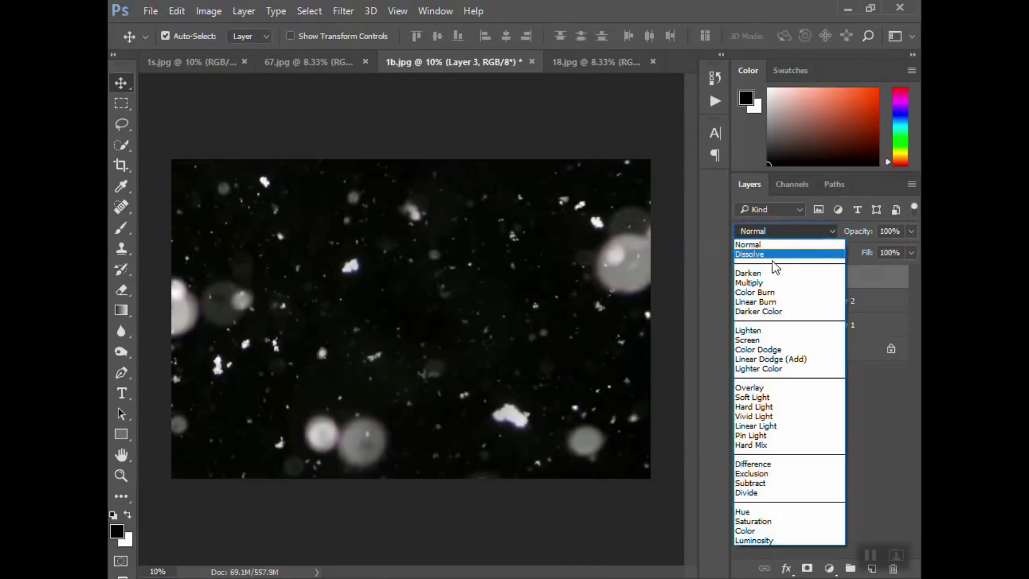
left_click(758, 339)
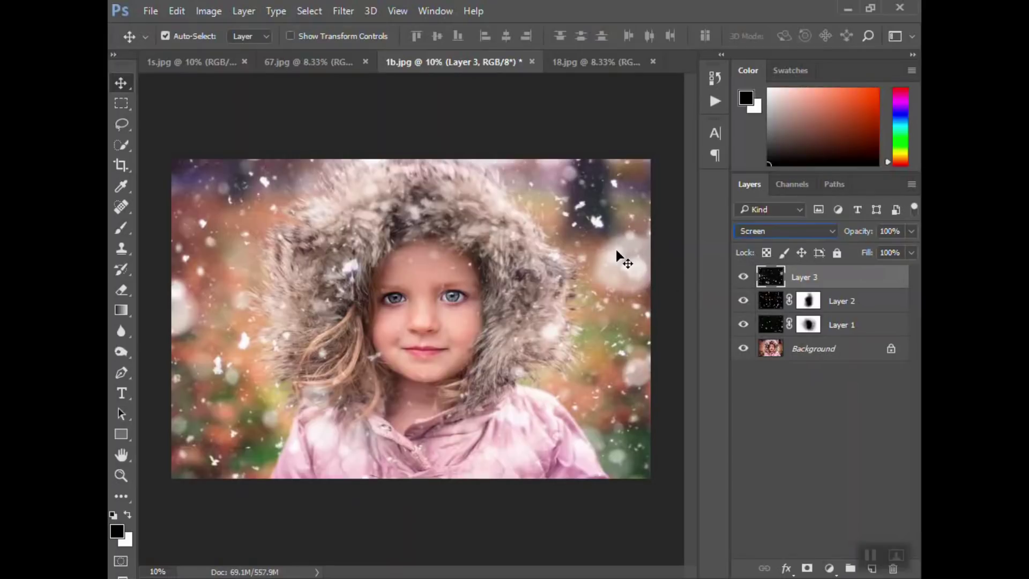
Add a mask to Layer 3 and paint black over the girl's face and hood at 13% brush opacity to remove the snow
left_click(807, 569)
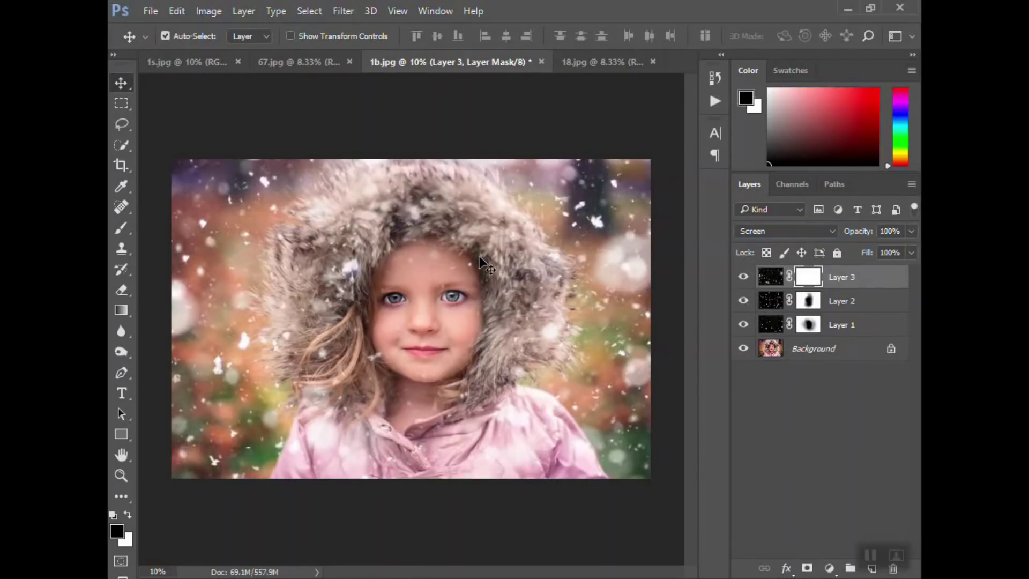
key("b")
left_click_drag(436, 284, 462, 295)
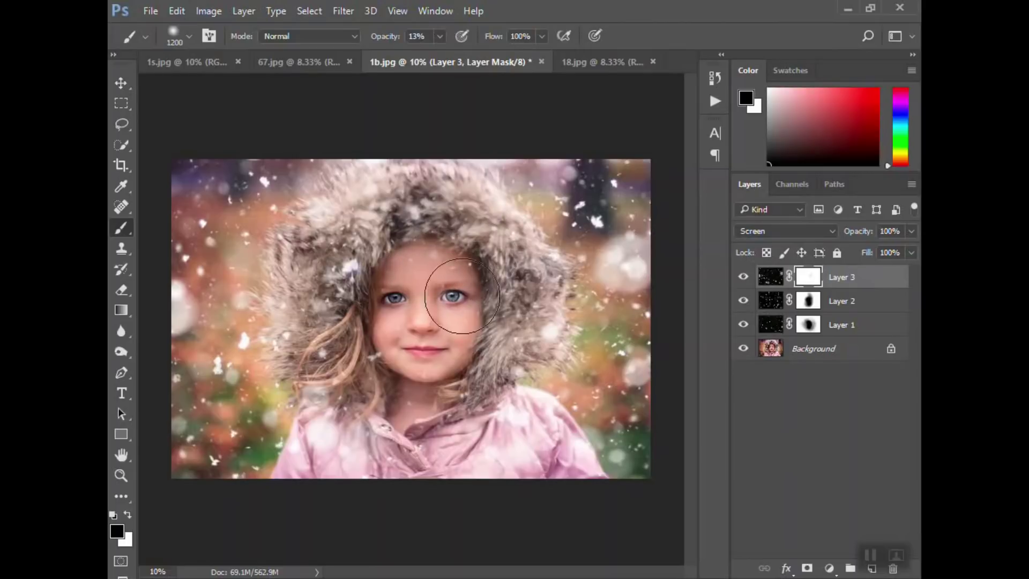
left_click_drag(383, 357, 380, 335)
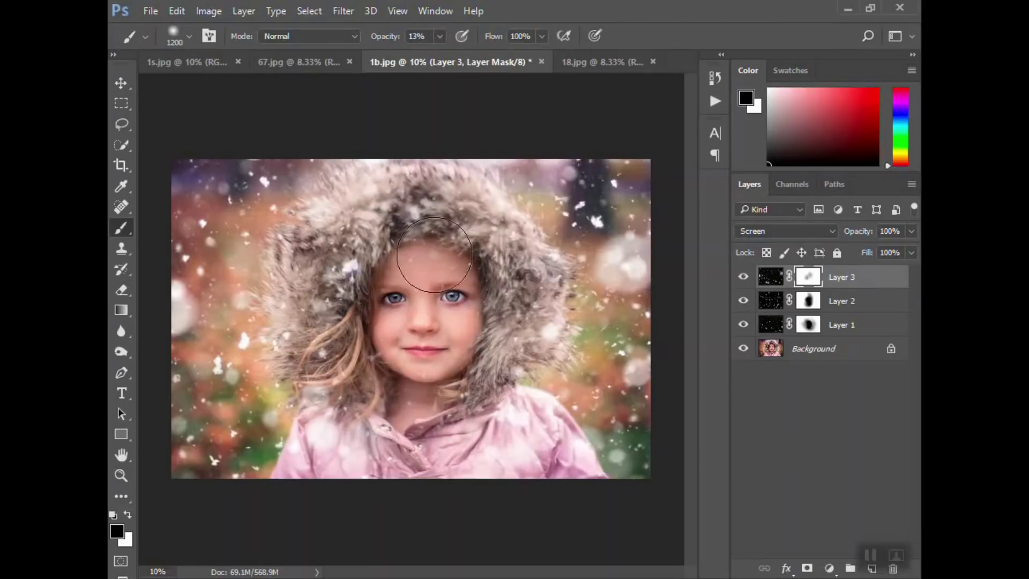
mouse_move(389, 274)
left_mouse_down()
mouse_move(425, 330)
mouse_move(424, 377)
mouse_move(401, 387)
mouse_move(423, 369)
mouse_move(379, 351)
mouse_move(412, 288)
mouse_move(466, 312)
mouse_move(475, 285)
mouse_move(489, 285)
mouse_move(478, 275)
mouse_move(472, 303)
mouse_move(534, 374)
mouse_move(502, 386)
mouse_move(444, 281)
mouse_move(465, 342)
mouse_move(421, 307)
mouse_move(417, 348)
left_mouse_up()
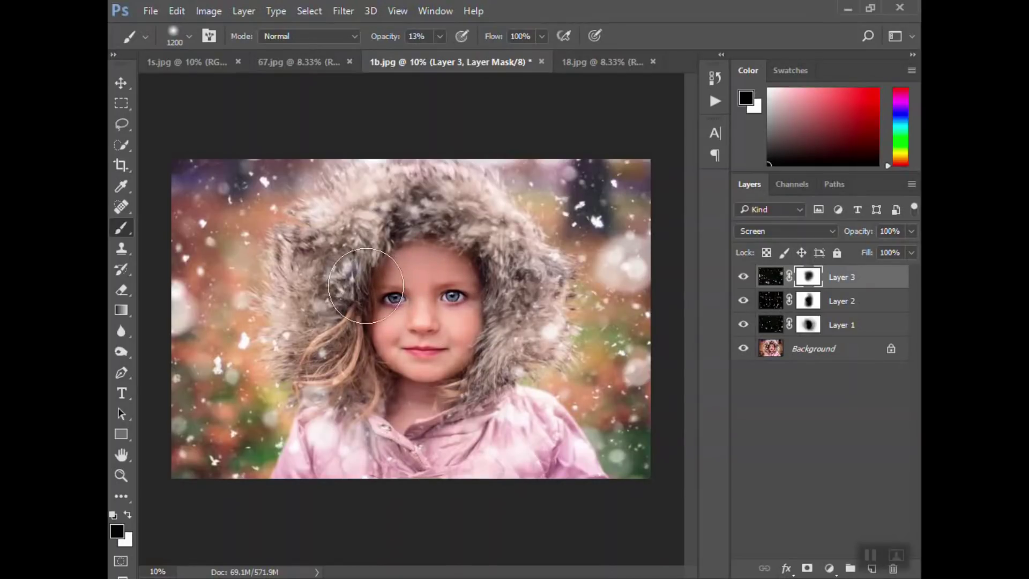
mouse_move(449, 304)
left_mouse_down()
mouse_move(494, 278)
mouse_move(459, 366)
mouse_move(414, 382)
mouse_move(407, 398)
mouse_move(469, 386)
mouse_move(428, 375)
mouse_move(413, 401)
mouse_move(425, 222)
left_mouse_up()
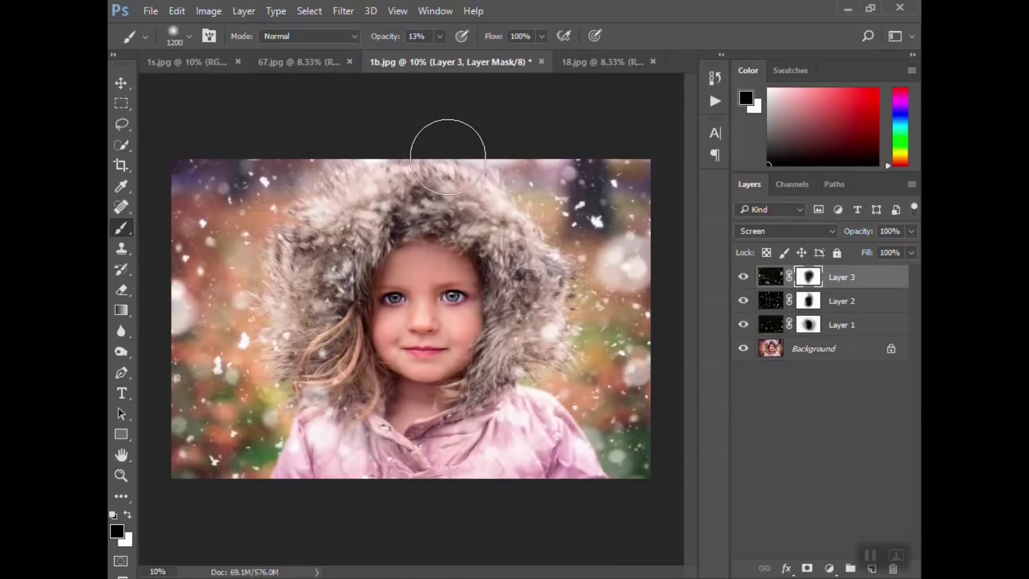
left_click(190, 62)
left_click(279, 63)
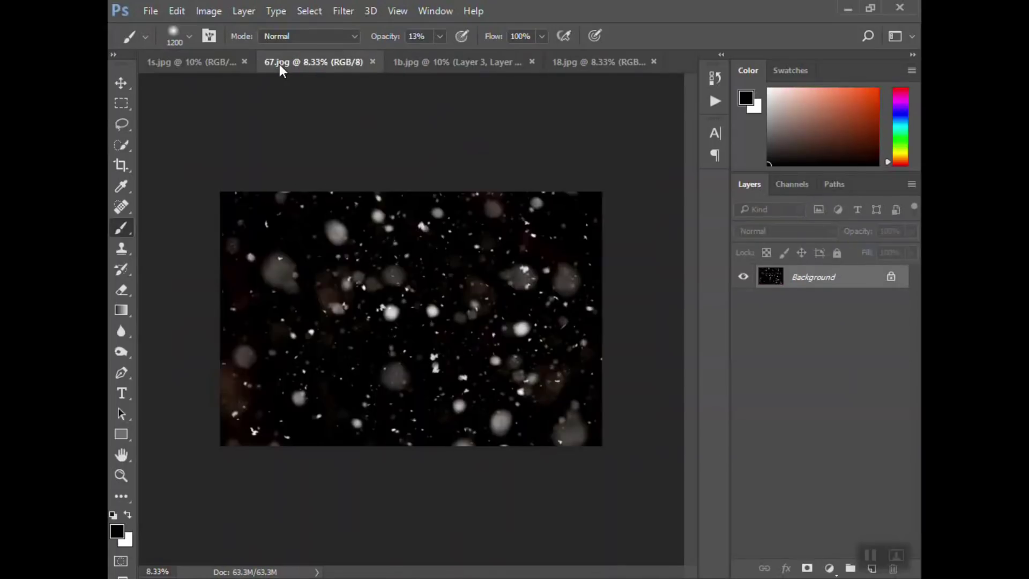
left_click(439, 62)
Hide Layer 3, Layer 2 and Layer 1, and put all three snow layers into one group
left_click(743, 277)
left_click(743, 301)
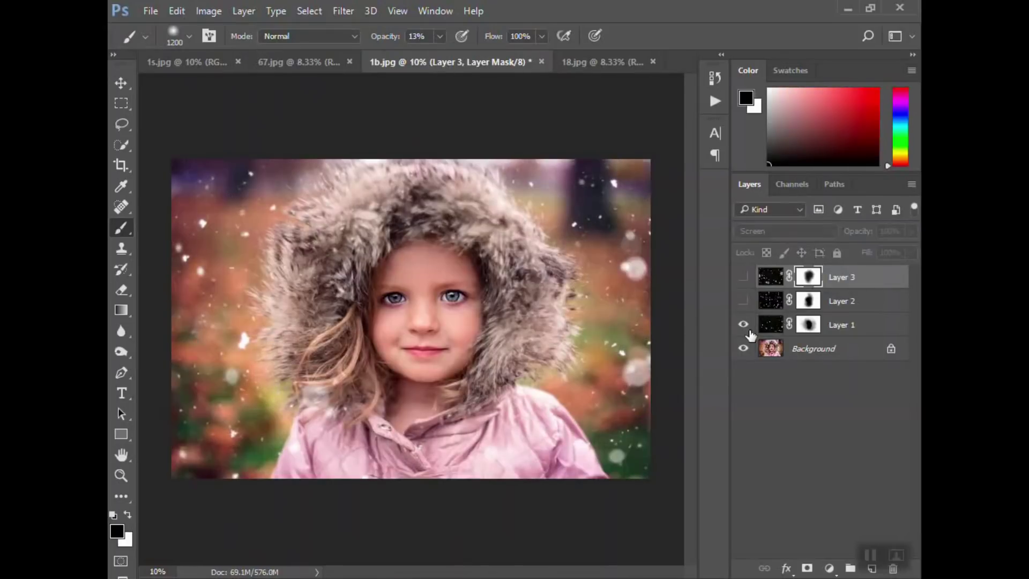
left_click(744, 325)
left_click(854, 299, "shift")
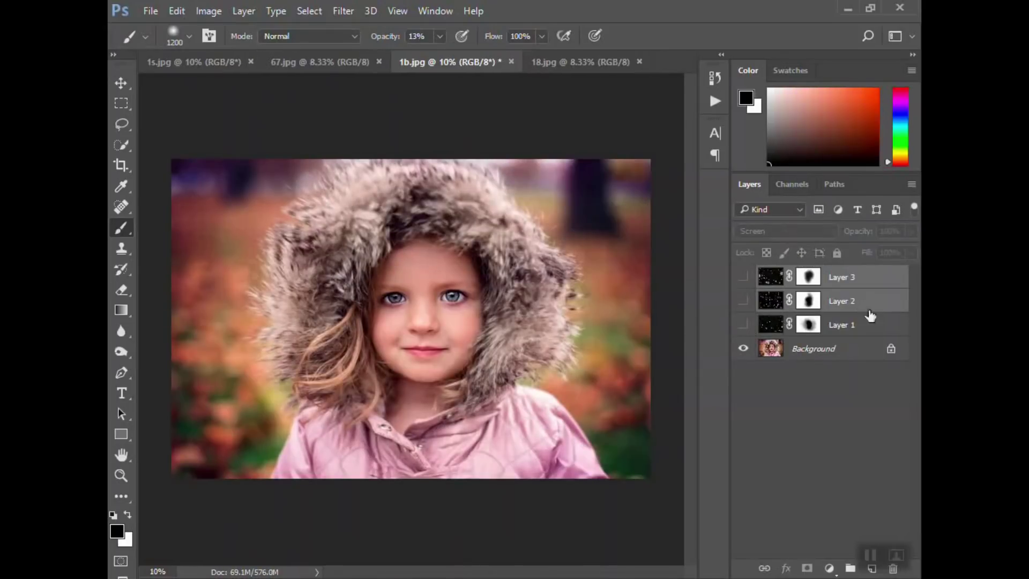
left_click(869, 325, "shift")
left_click_drag(877, 513, 852, 563)
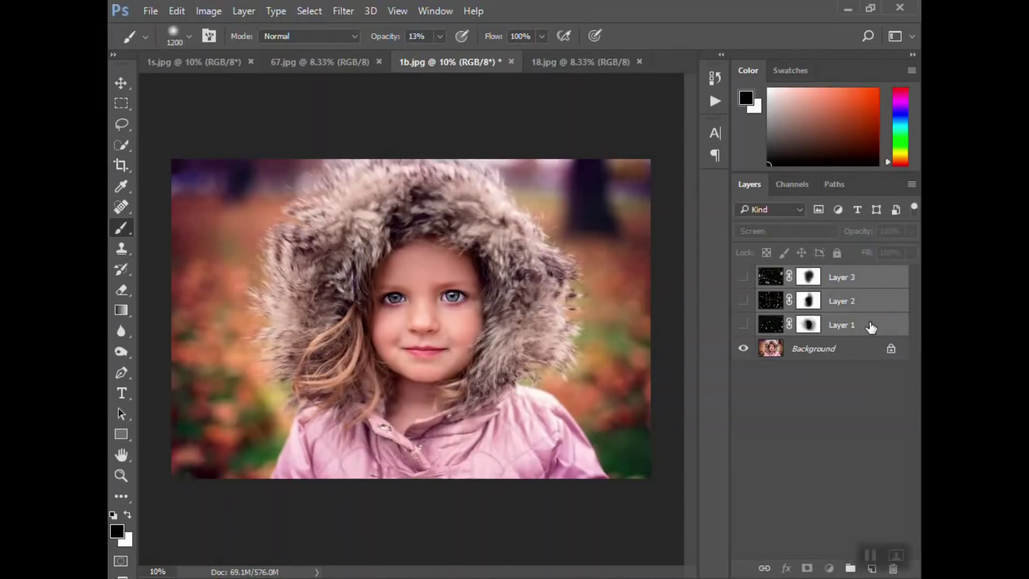
left_click_drag(871, 327, 851, 567)
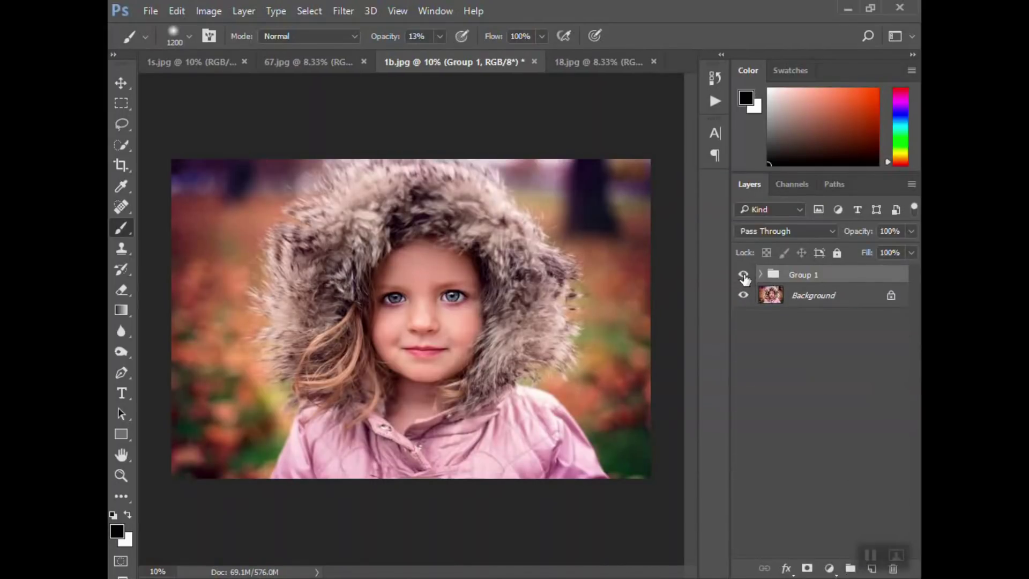
Make the three snow layers inside Group 1 visible again and collapse the group
left_click(744, 275)
left_click(744, 275)
left_click(760, 274)
left_click_drag(745, 298, 744, 343)
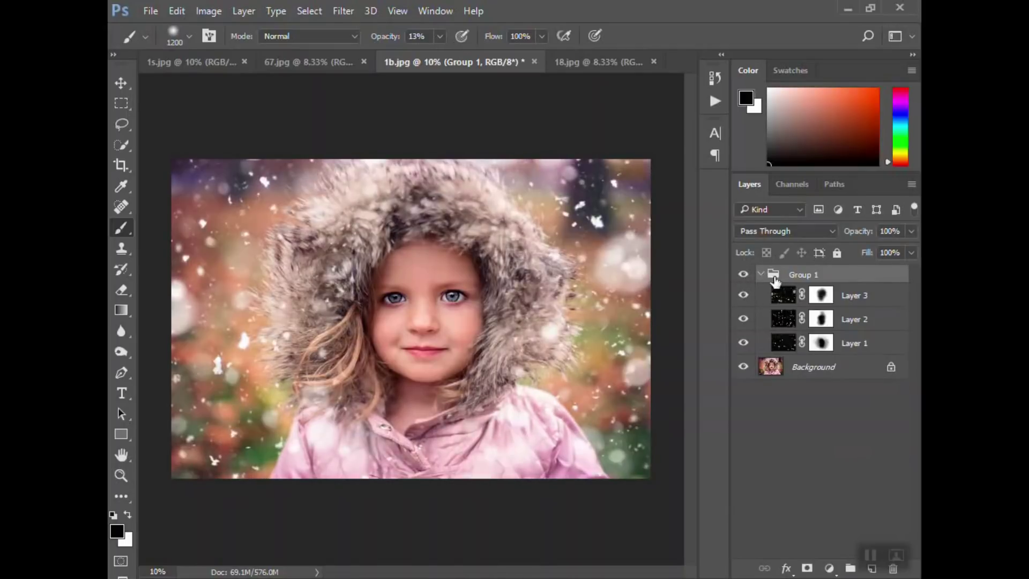
left_click(761, 274)
Hide and show Group 1 to compare the portrait with and without the snow effect
left_click(744, 276)
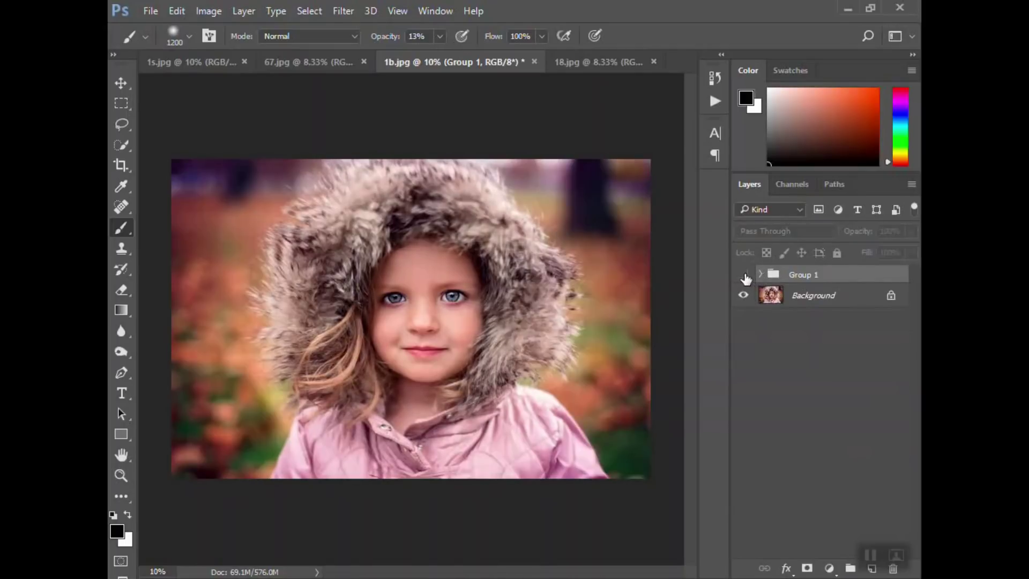
left_click(744, 276)
left_click(744, 275)
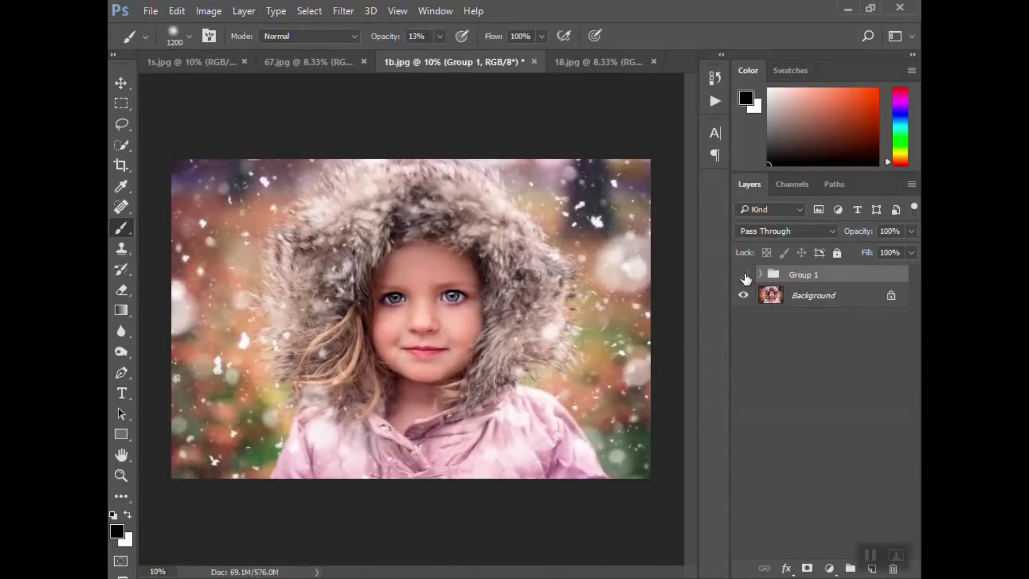
left_click(744, 276)
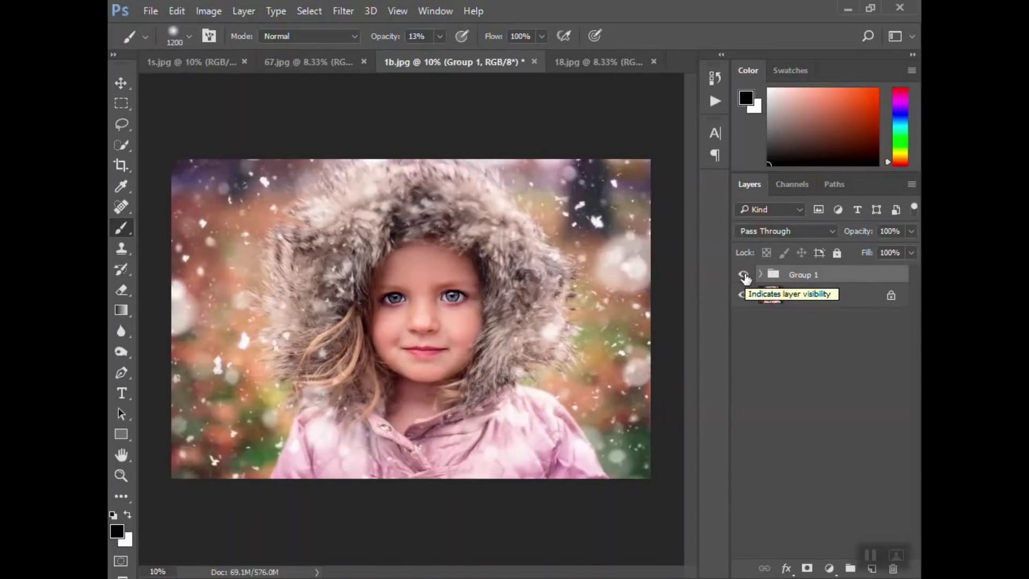